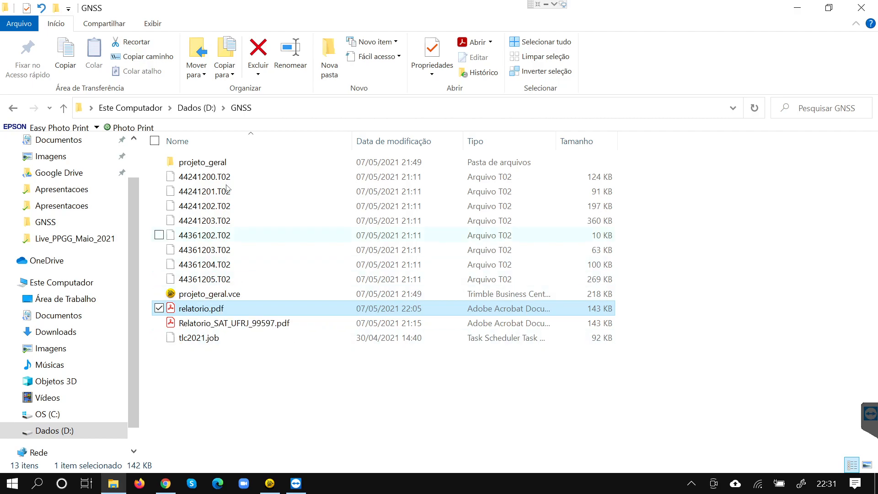
Switch to Trimble Business Center and start a new project from the Metric template without saving the open project
{"action": "mouse_move", "coordinate": [220, 180]}
{"action": "left_click", "coordinate": [270, 484]}
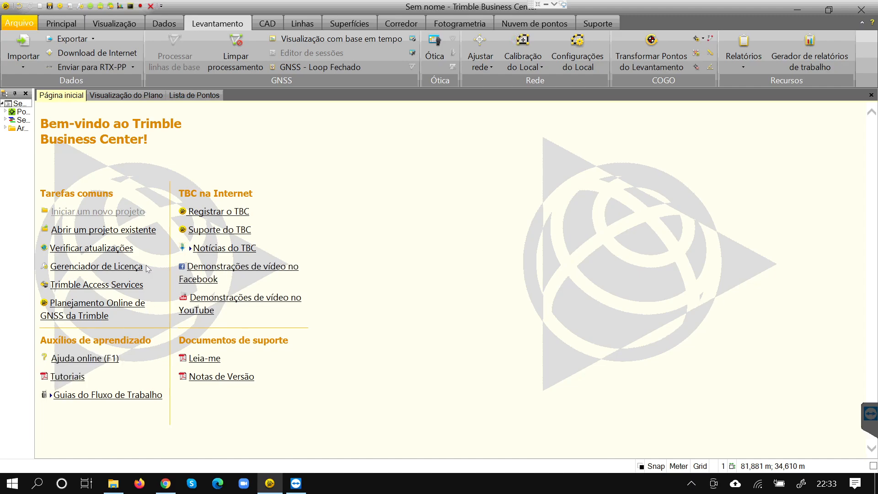
{"action": "left_click", "coordinate": [133, 213]}
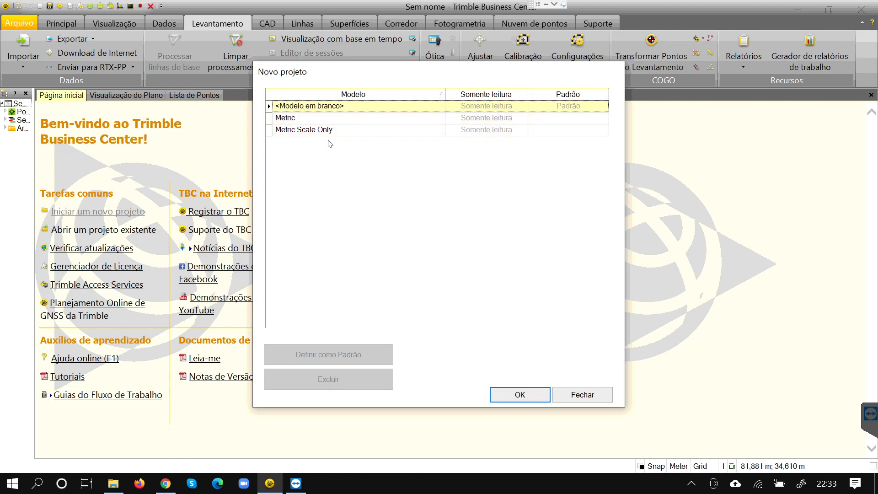
{"action": "left_click", "coordinate": [311, 116]}
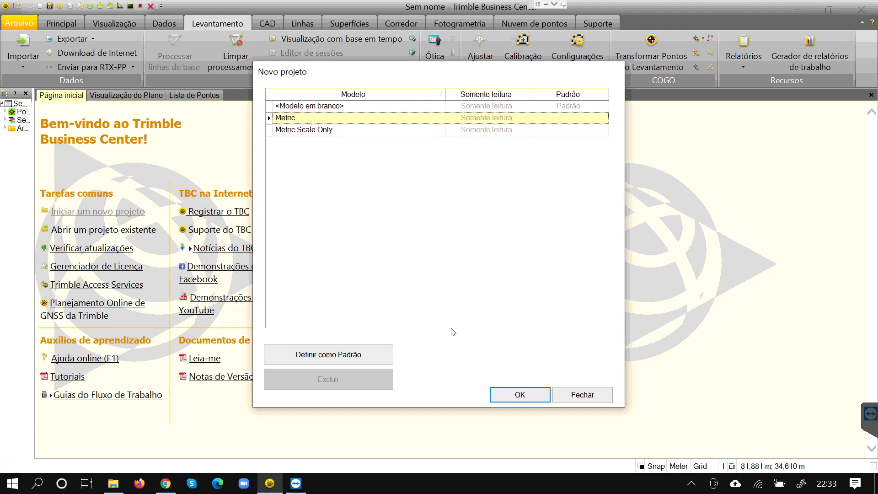
{"action": "left_click", "coordinate": [535, 397]}
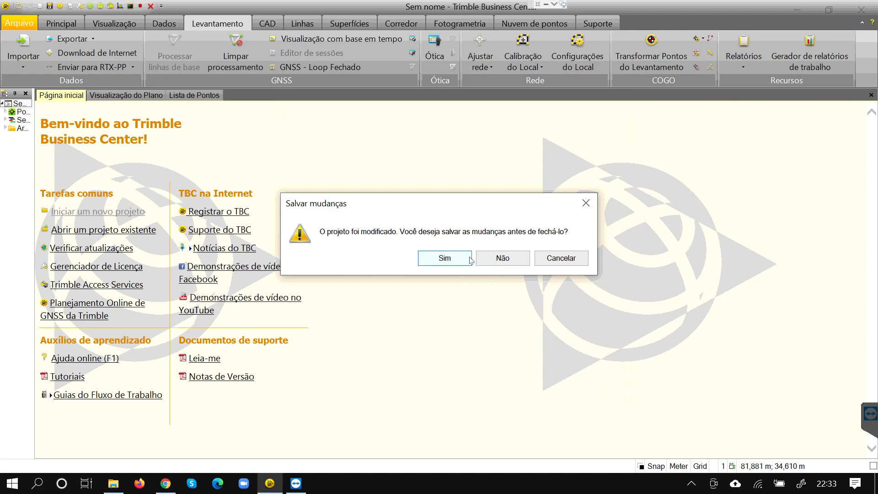
{"action": "left_click", "coordinate": [495, 259]}
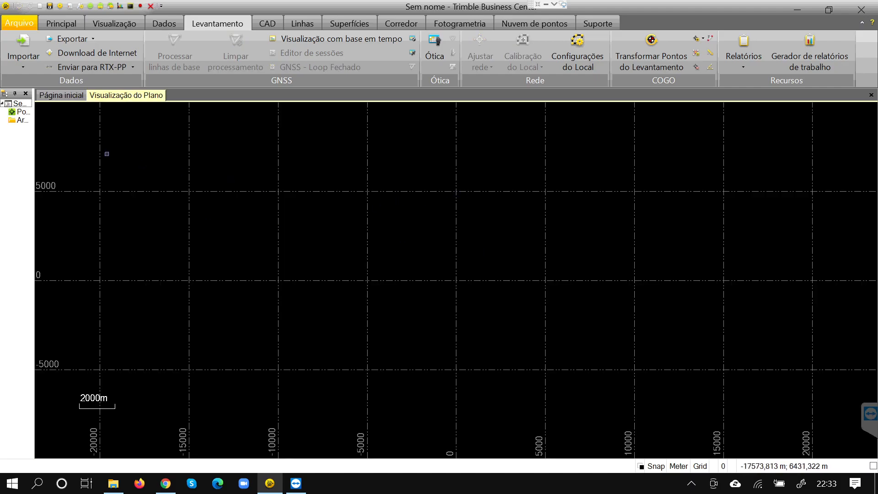
Widen the project explorer pane beside the plan view so its entries can be read
{"action": "left_click_drag", "start_coordinate": [34, 110], "coordinate": [57, 110]}
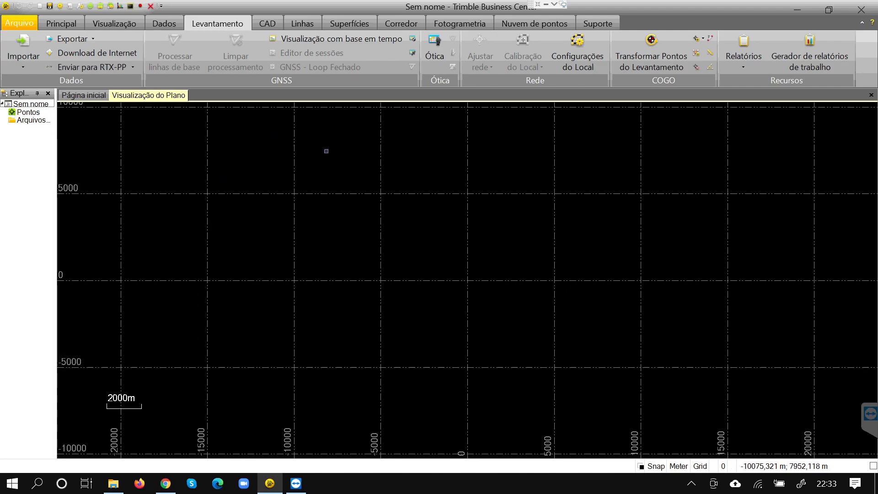
{"action": "scroll", "coordinate": [446, 183], "scroll_direction": "down", "scroll_amount": 3}
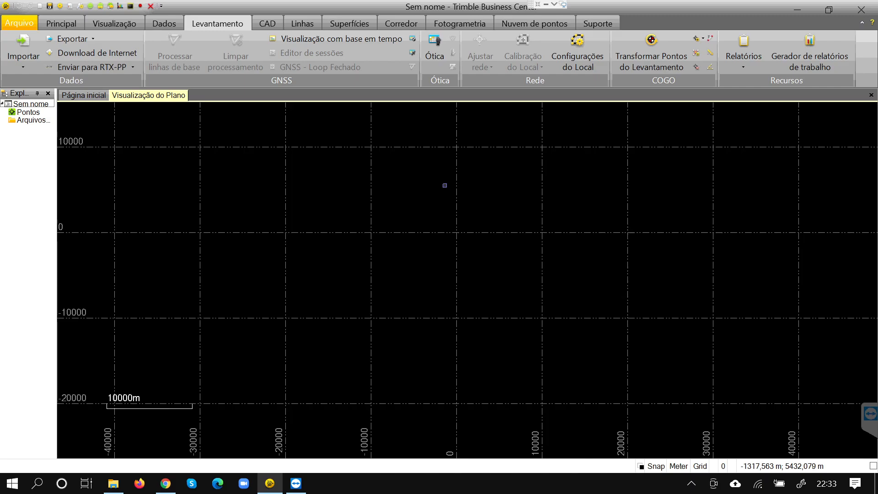
{"action": "left_click", "coordinate": [853, 318]}
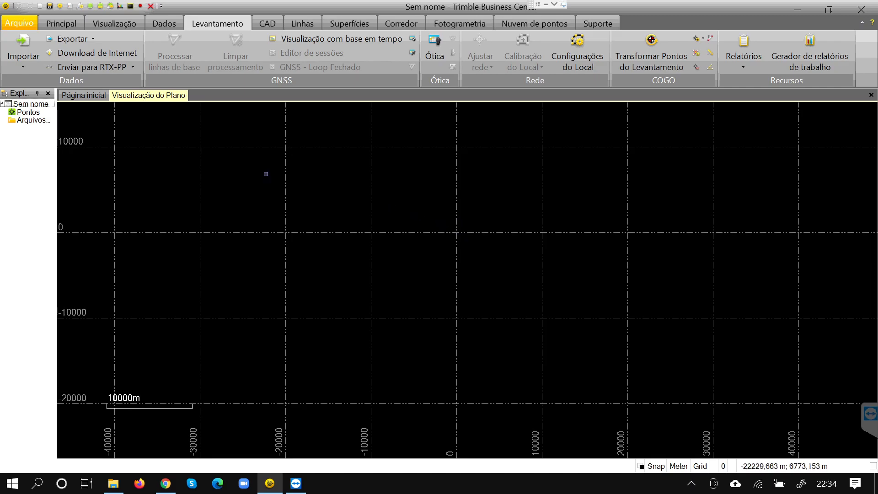
Set the project's coordinate system to the recently used UTM zone 23 South with WGS 1984 datum
{"action": "left_click", "coordinate": [60, 8]}
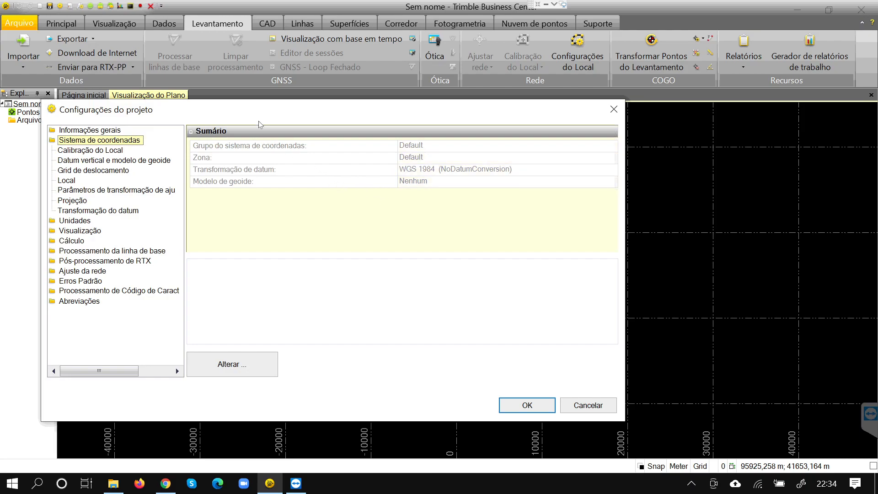
{"action": "left_click_drag", "start_coordinate": [293, 111], "coordinate": [392, 99]}
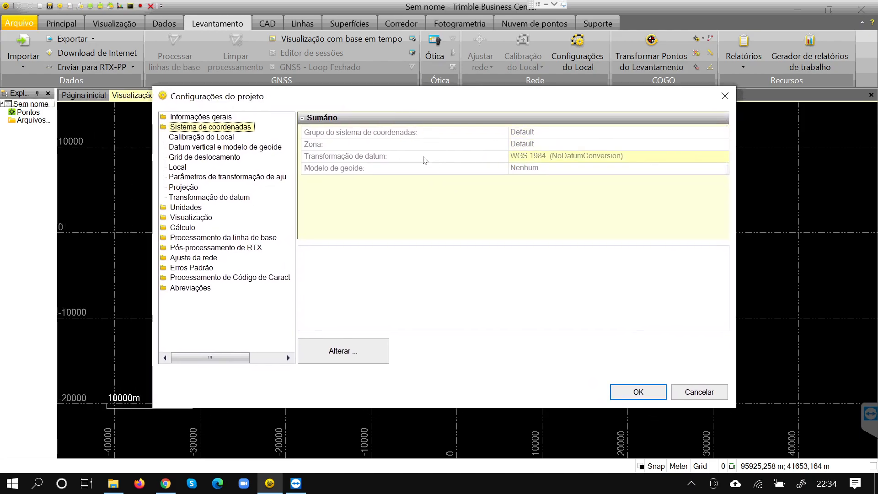
{"action": "left_click", "coordinate": [550, 136]}
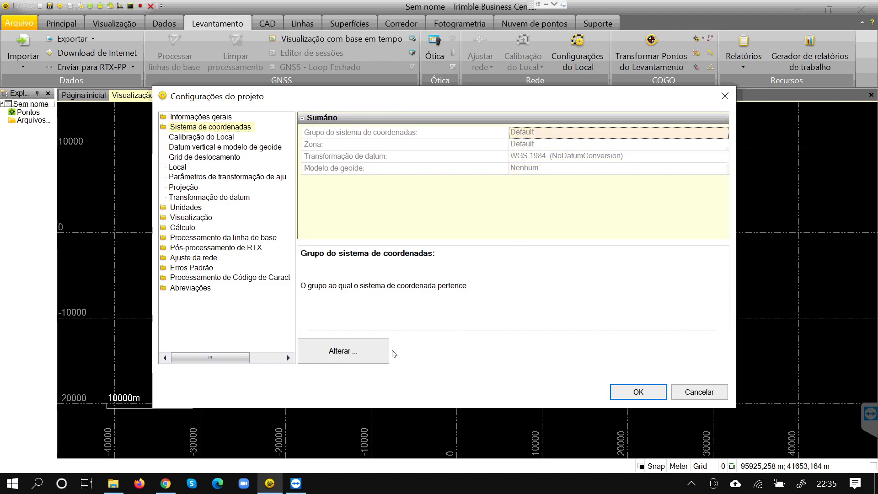
{"action": "left_click", "coordinate": [380, 355]}
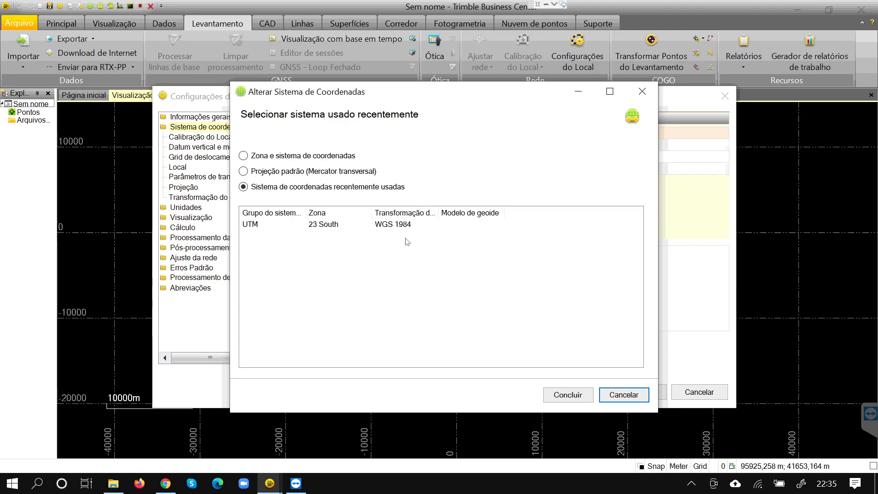
{"action": "left_click", "coordinate": [560, 397]}
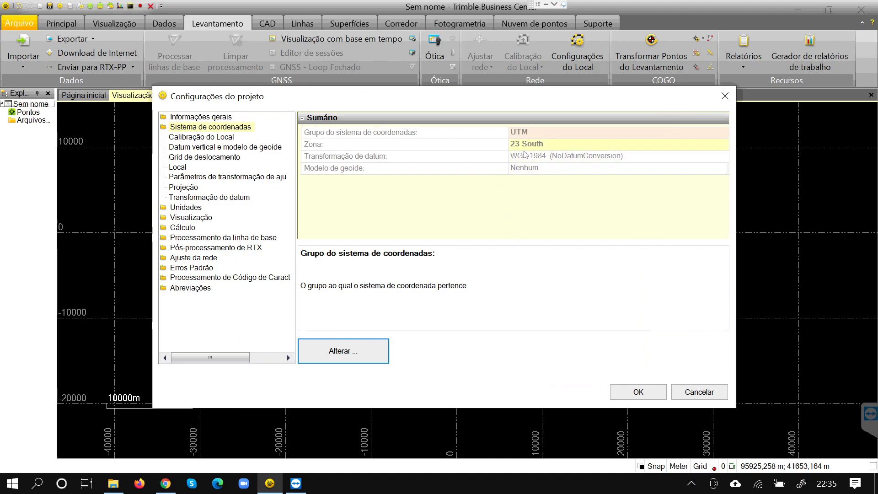
{"action": "left_click", "coordinate": [627, 391]}
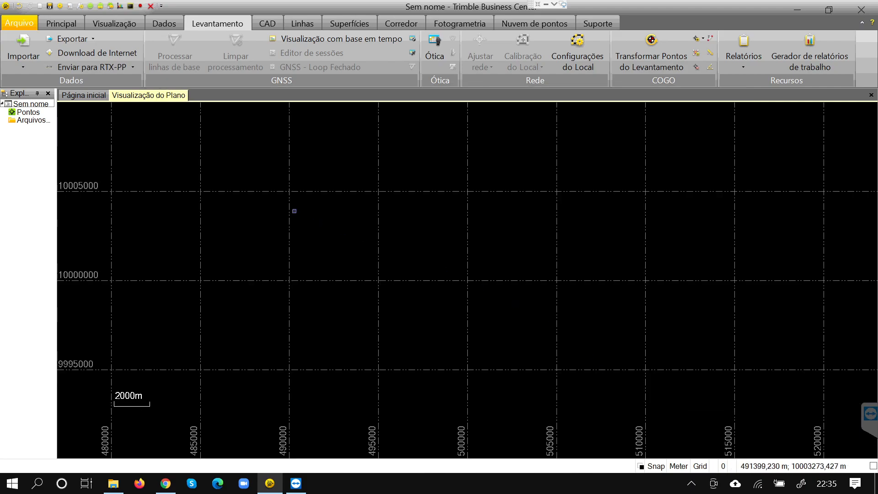
Import the eight GNSS T02 files, 44241200.T02 through 44361205.T02, from the D:\GNSS folder
{"action": "scroll", "coordinate": [296, 186], "scroll_direction": "down", "scroll_amount": 1}
{"action": "scroll", "coordinate": [296, 185], "scroll_direction": "down", "scroll_amount": 4}
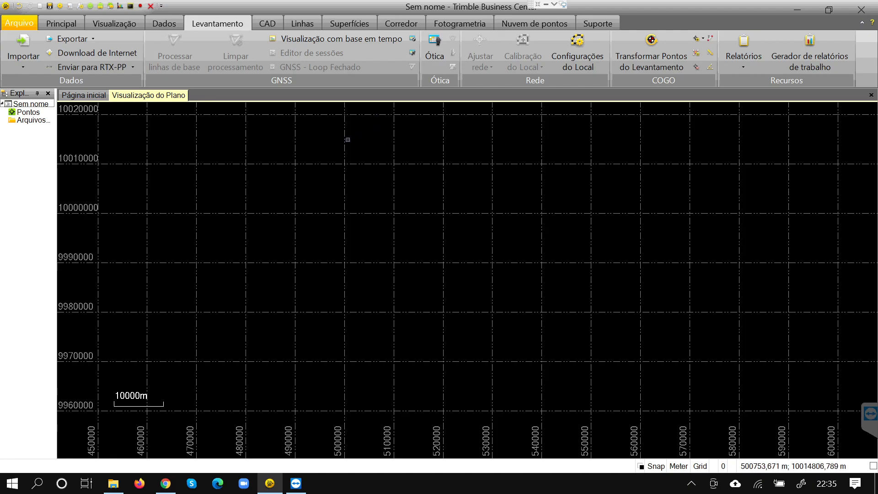
{"action": "left_click", "coordinate": [23, 49]}
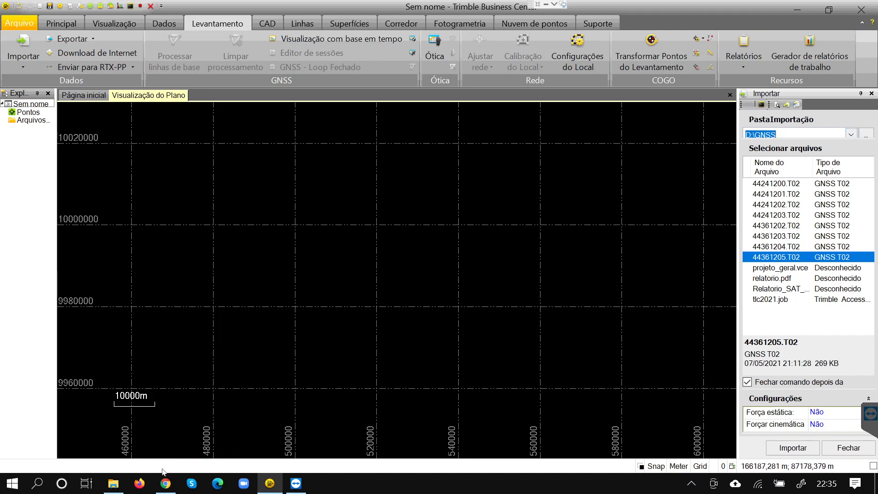
{"action": "left_click", "coordinate": [113, 484]}
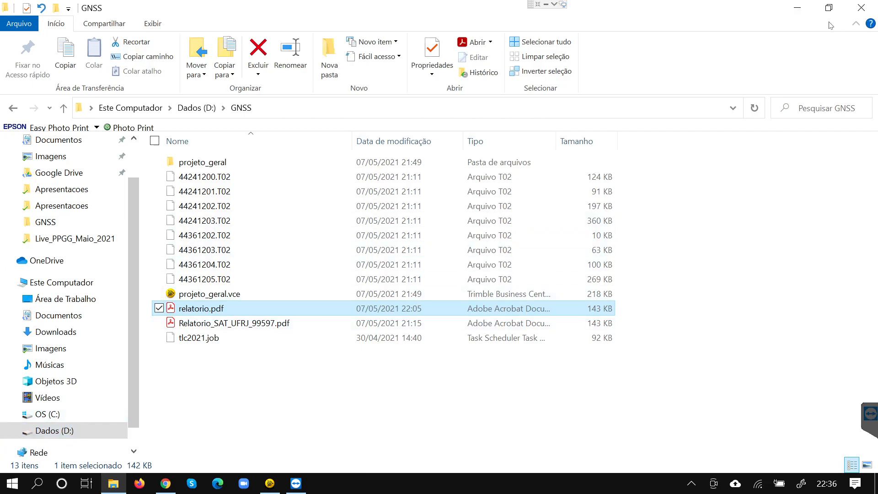
{"action": "left_click", "coordinate": [803, 7]}
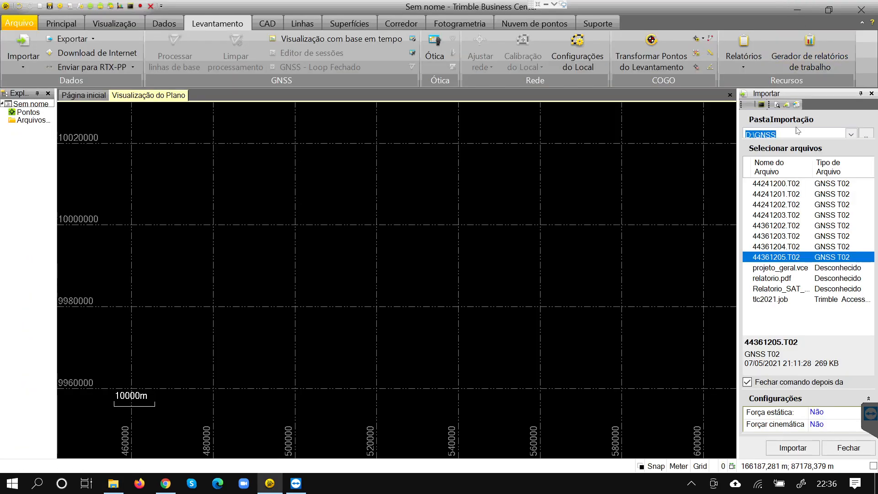
{"action": "left_click", "coordinate": [758, 135]}
{"action": "left_click", "coordinate": [788, 184], "text": "shift"}
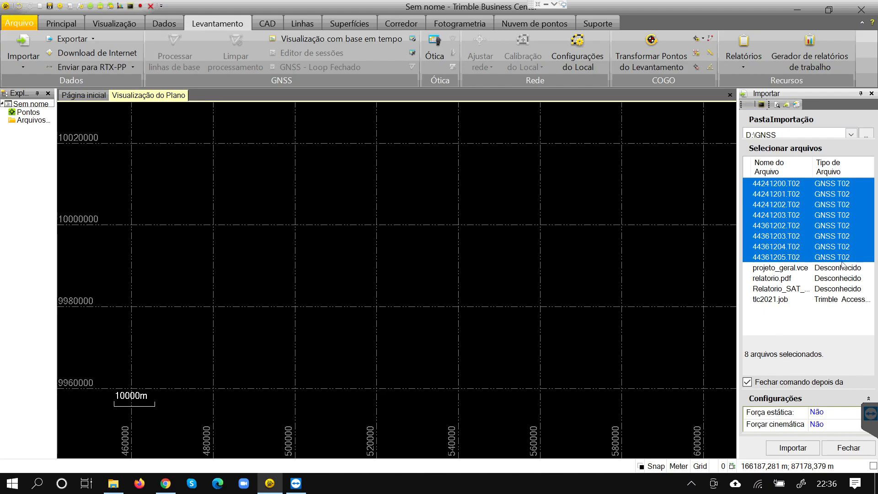
{"action": "left_click", "coordinate": [799, 449]}
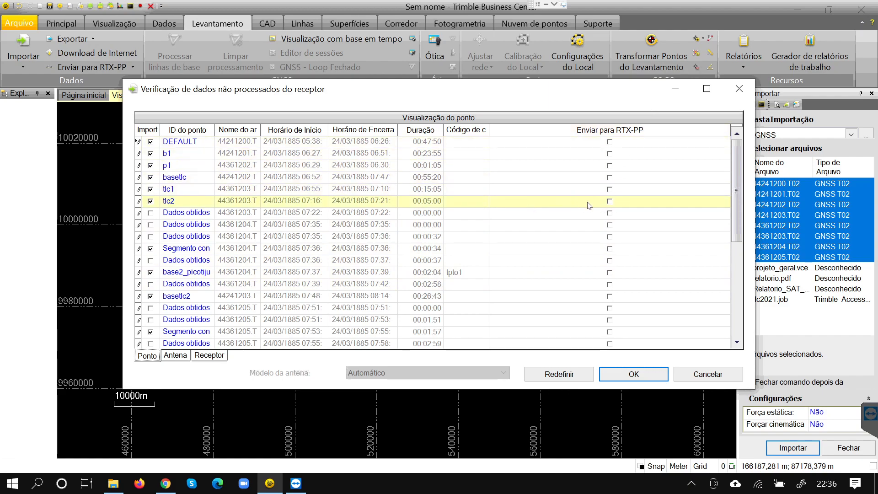
Exclude DEFAULT, p1, basetlc, tlc1, tlc2, the first segment row, base2_picotijucb and basetlc2 from the receiver data import
{"action": "left_click_drag", "start_coordinate": [737, 201], "coordinate": [738, 157]}
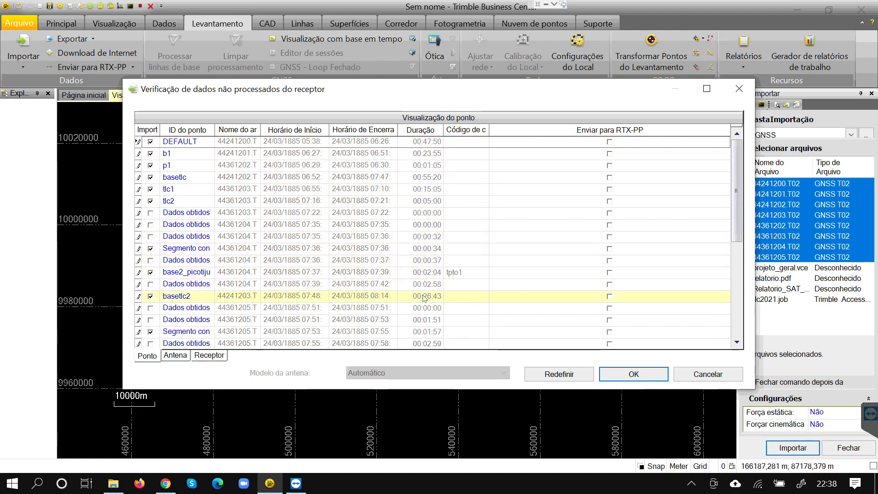
{"action": "left_click_drag", "start_coordinate": [737, 220], "coordinate": [727, 143]}
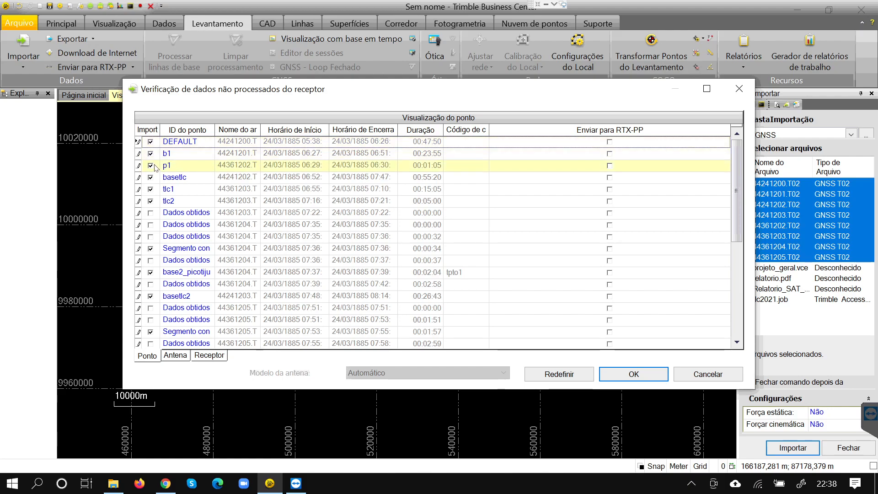
{"action": "left_click", "coordinate": [151, 143]}
{"action": "left_click", "coordinate": [150, 166]}
{"action": "left_click", "coordinate": [151, 178]}
{"action": "left_click", "coordinate": [150, 189]}
{"action": "left_click", "coordinate": [150, 201]}
{"action": "left_click", "coordinate": [151, 248]}
{"action": "left_click", "coordinate": [150, 273]}
{"action": "left_click", "coordinate": [151, 297]}
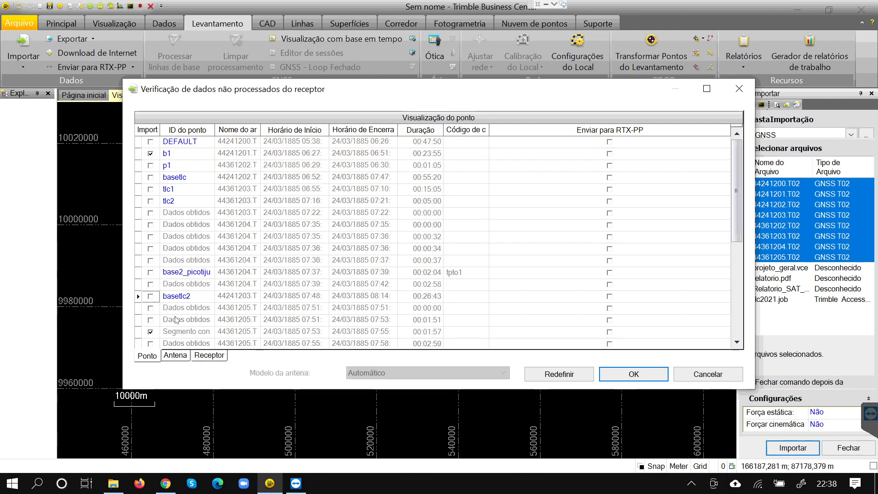
Exclude the remaining segments, base2_cinept, base2_tlcpt, base2_tlcpu and base2_cinepu from the import, and include p1 again
{"action": "scroll", "coordinate": [175, 318], "scroll_direction": "down", "scroll_amount": 1}
{"action": "left_click", "coordinate": [150, 296]}
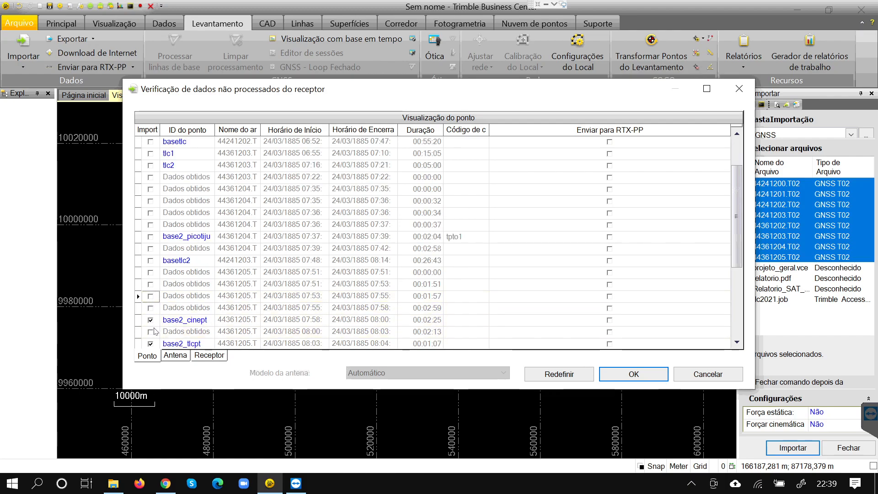
{"action": "left_click", "coordinate": [151, 320]}
{"action": "scroll", "coordinate": [154, 334], "scroll_direction": "down", "scroll_amount": 2}
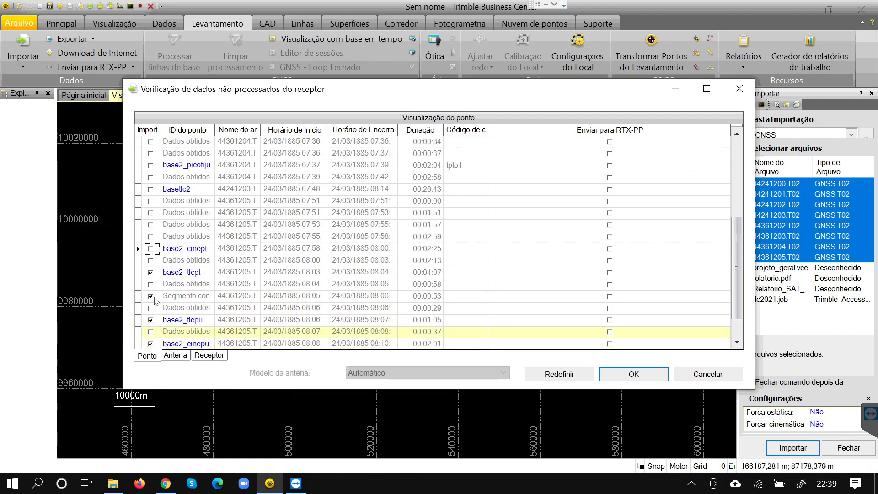
{"action": "left_click", "coordinate": [151, 273]}
{"action": "left_click", "coordinate": [150, 321]}
{"action": "left_click", "coordinate": [151, 296]}
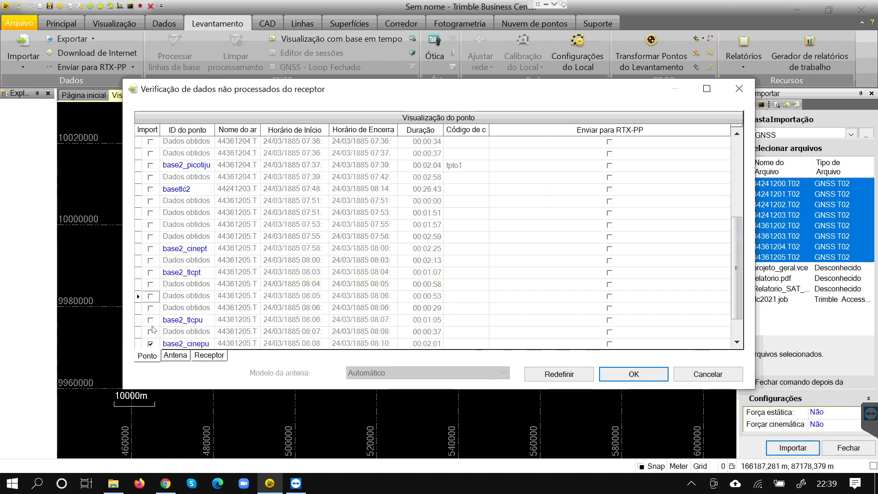
{"action": "left_click", "coordinate": [150, 344]}
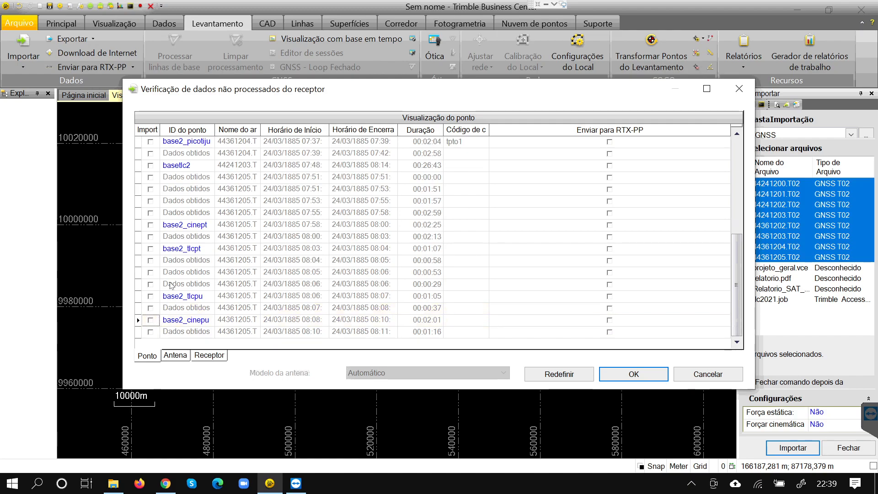
{"action": "scroll", "coordinate": [194, 227], "scroll_direction": "up", "scroll_amount": 4}
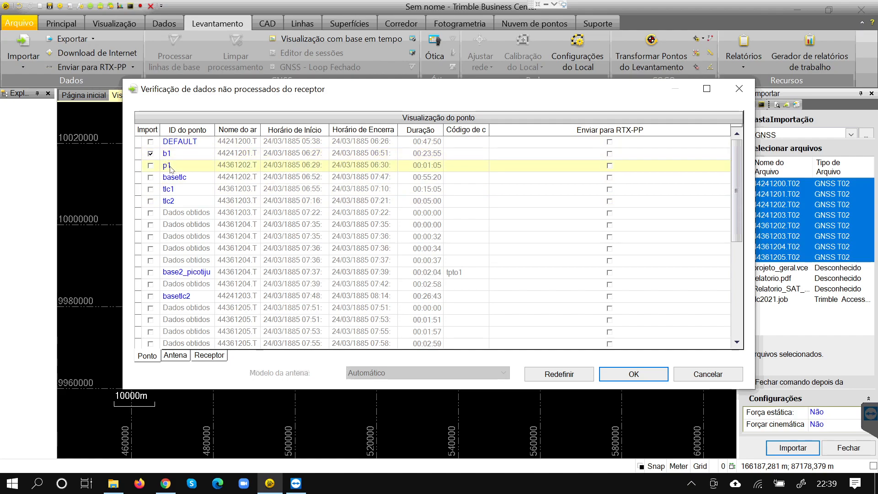
{"action": "left_click", "coordinate": [151, 166]}
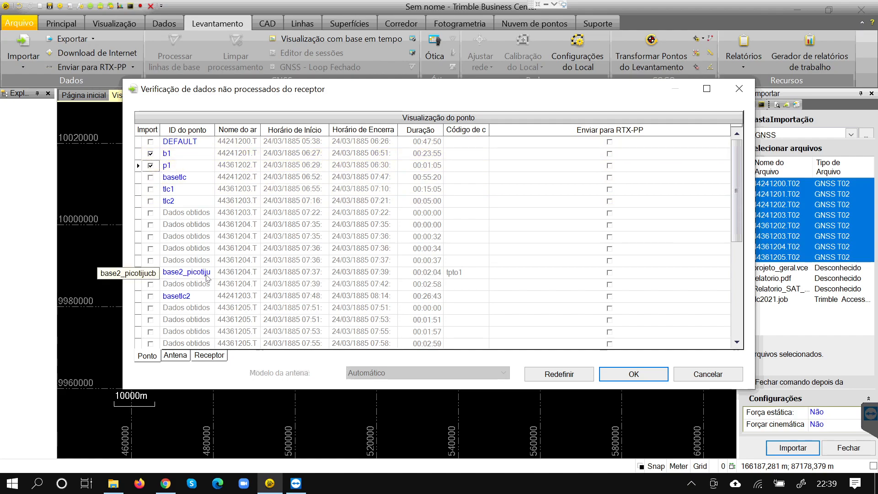
Show the antenna data of the imported points and set the DEFAULT point's antenna manufacturer to Trimble
{"action": "left_click", "coordinate": [178, 357]}
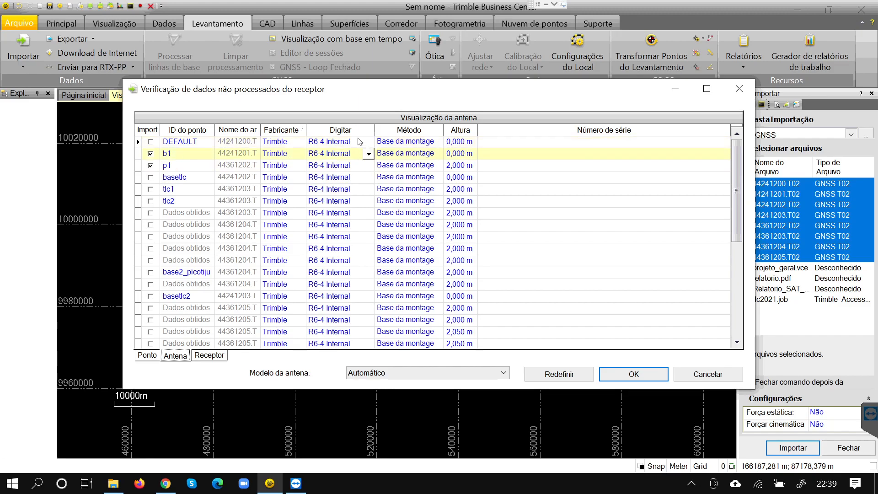
{"action": "left_click", "coordinate": [328, 132]}
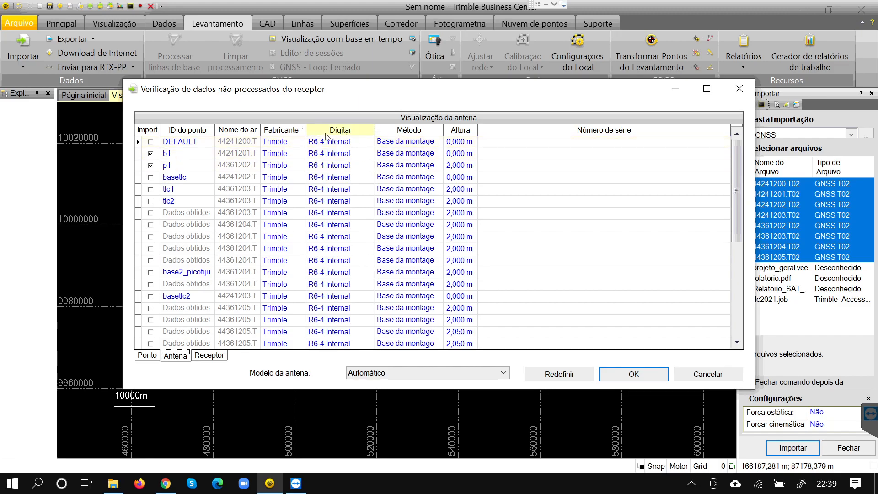
{"action": "double_click", "coordinate": [294, 141]}
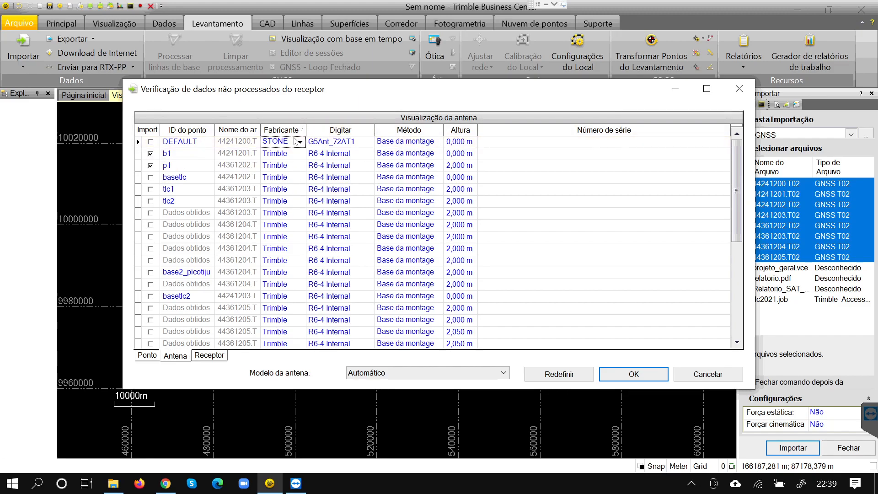
{"action": "left_click", "coordinate": [299, 142]}
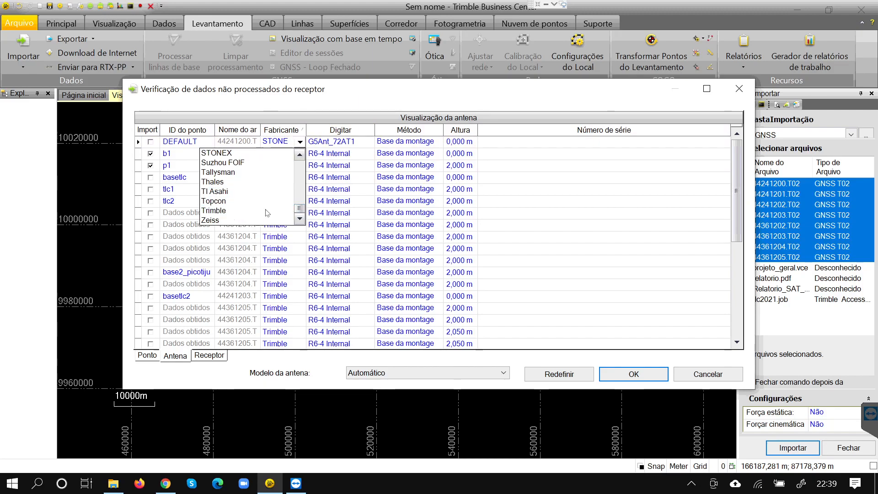
{"action": "left_click", "coordinate": [241, 211]}
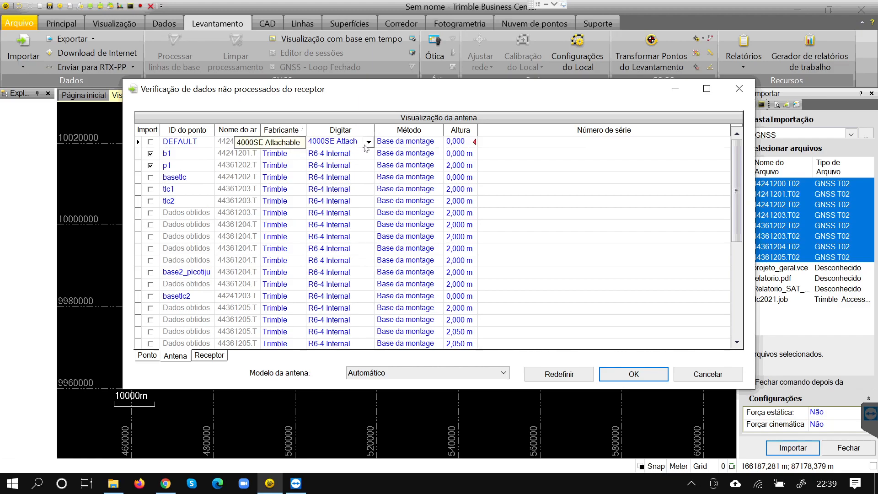
Set the DEFAULT point's antenna type to R6-4 Internal and widen the Método column to show the full measurement method
{"action": "left_click", "coordinate": [367, 142]}
{"action": "left_click_drag", "start_coordinate": [368, 163], "coordinate": [371, 201]}
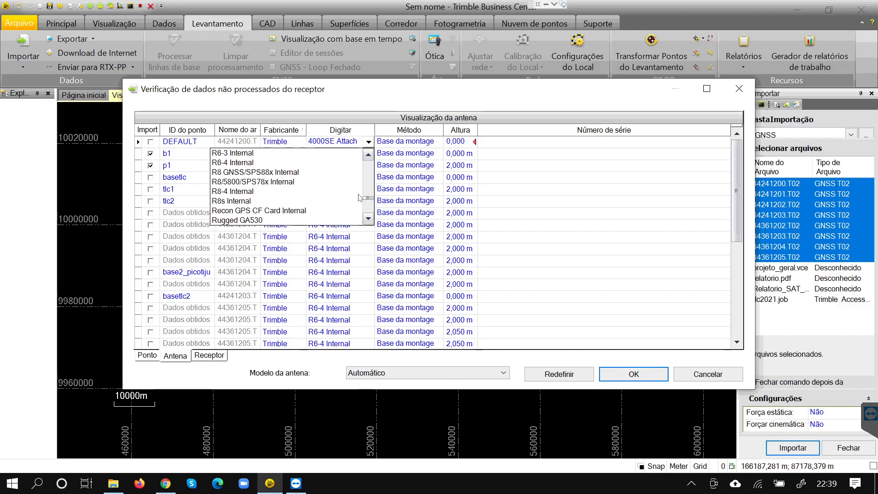
{"action": "left_click", "coordinate": [252, 164]}
{"action": "left_click", "coordinate": [534, 167]}
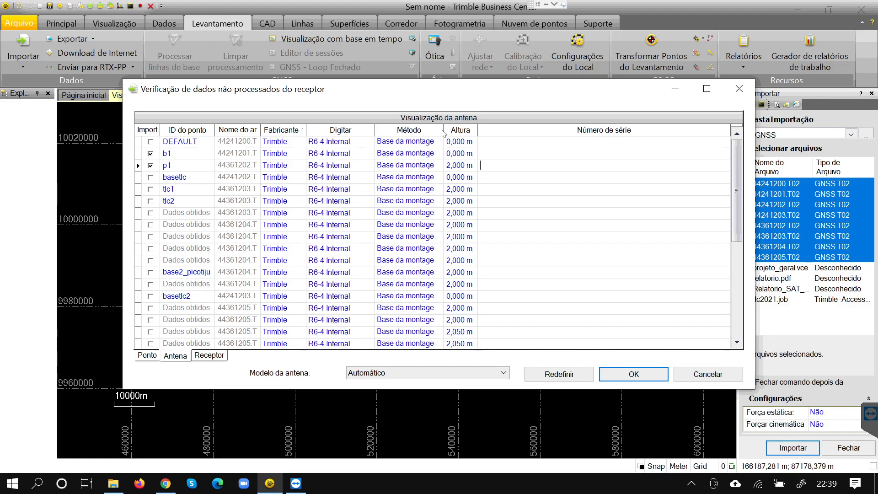
{"action": "left_click_drag", "start_coordinate": [443, 129], "coordinate": [486, 132]}
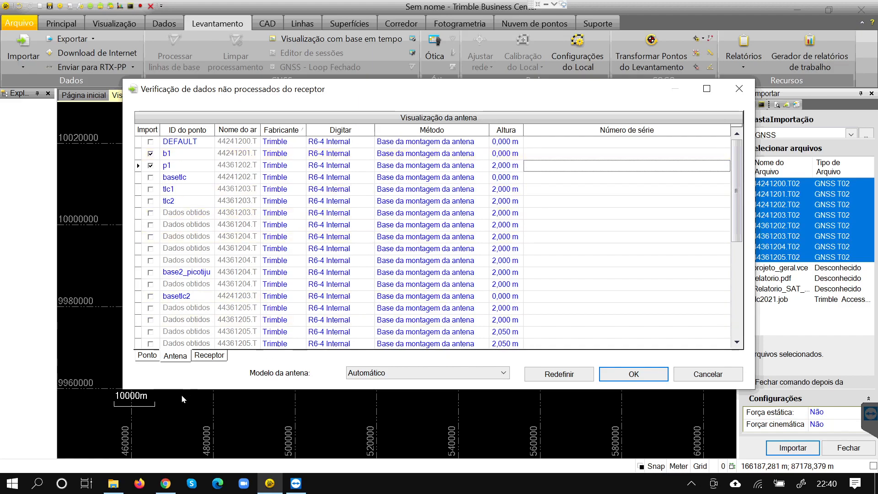
Show the receiver data with the file name and survey mode columns widened, and accept the import of the included files
{"action": "left_click", "coordinate": [209, 358]}
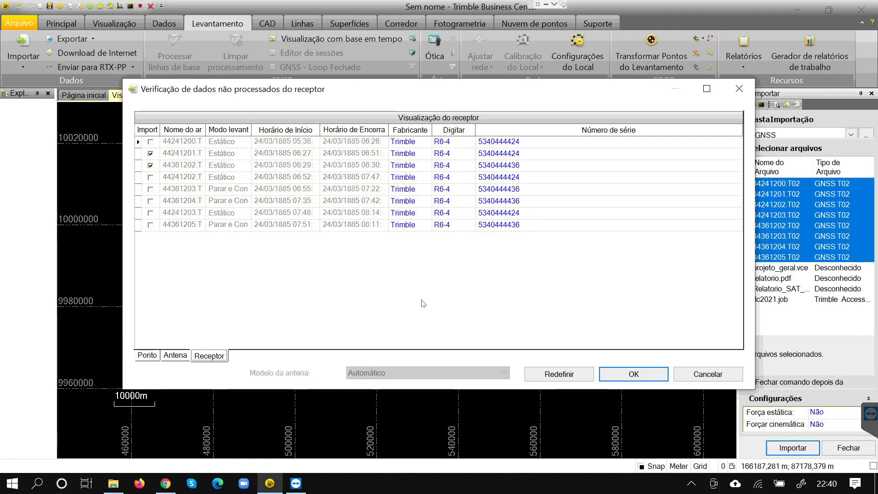
{"action": "left_click", "coordinate": [252, 128]}
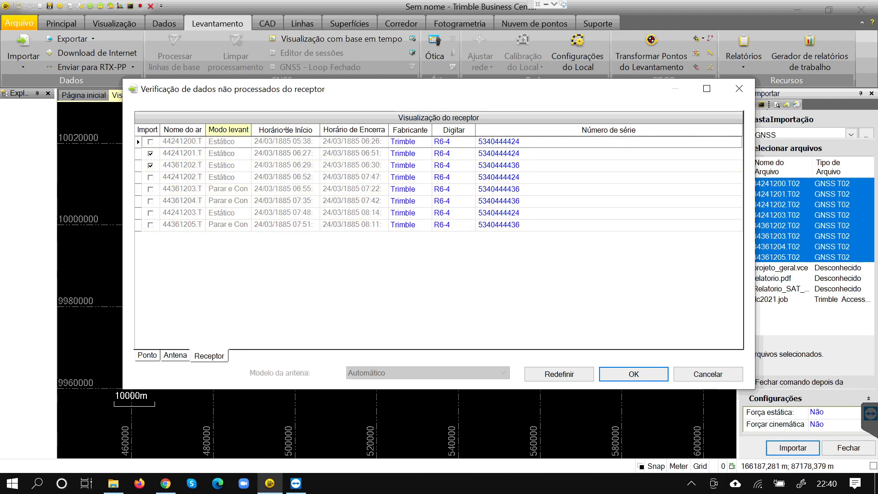
{"action": "left_click_drag", "start_coordinate": [285, 129], "coordinate": [287, 130]}
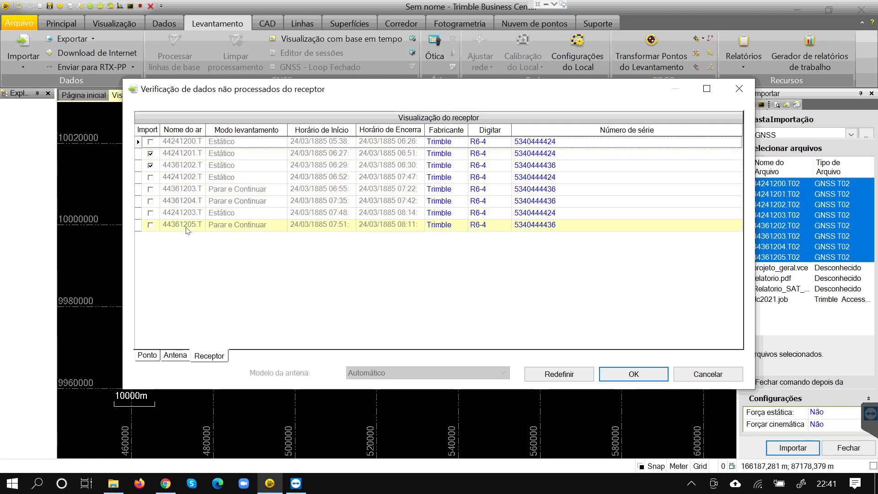
{"action": "left_click_drag", "start_coordinate": [241, 131], "coordinate": [242, 131]}
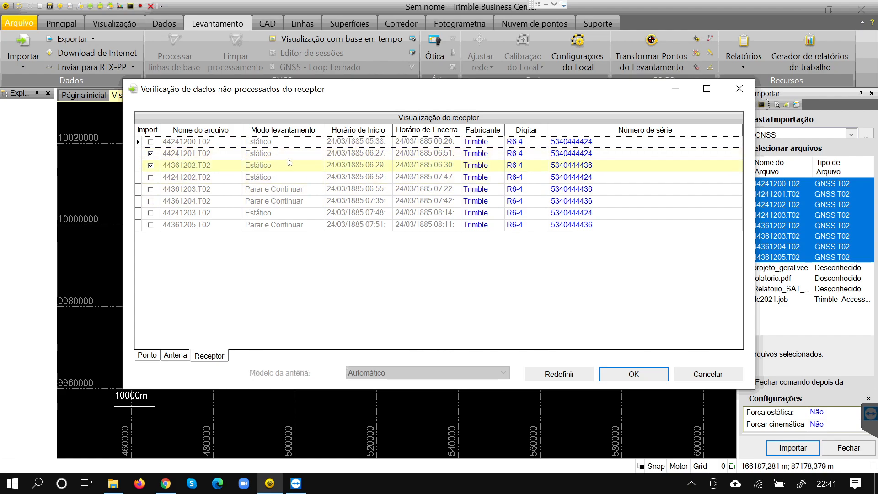
{"action": "left_click", "coordinate": [288, 191]}
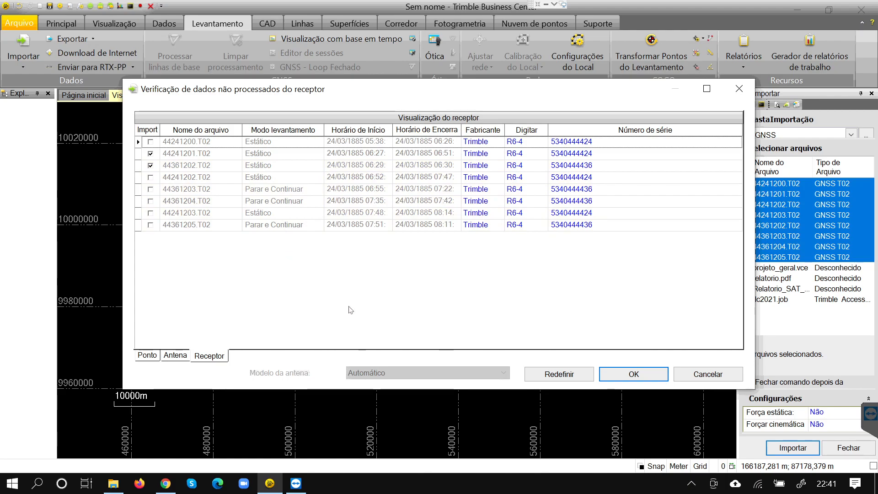
{"action": "left_click", "coordinate": [631, 374]}
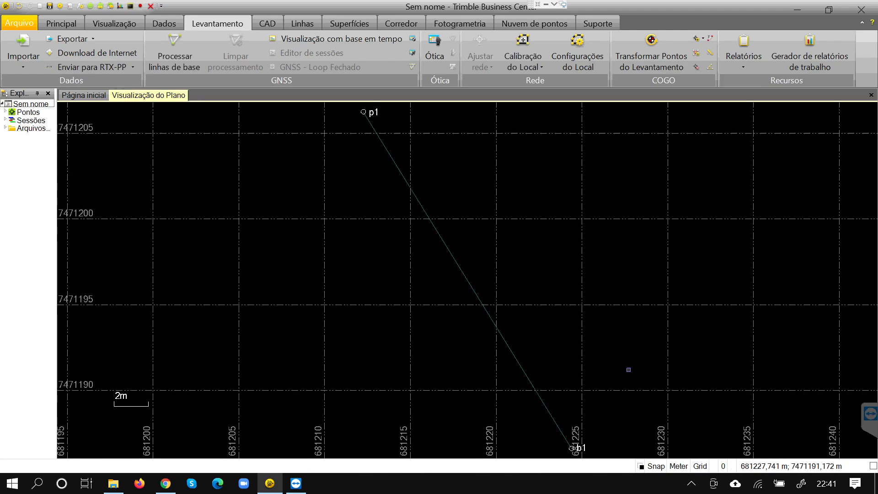
Select the baseline between p1 and b1 in the plan view
{"action": "scroll", "coordinate": [292, 229], "scroll_direction": "down", "scroll_amount": 1}
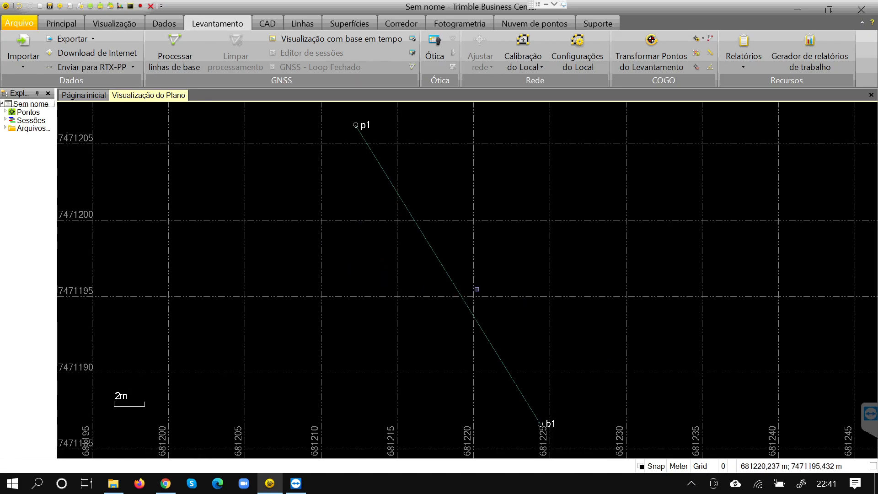
{"action": "left_click", "coordinate": [430, 265]}
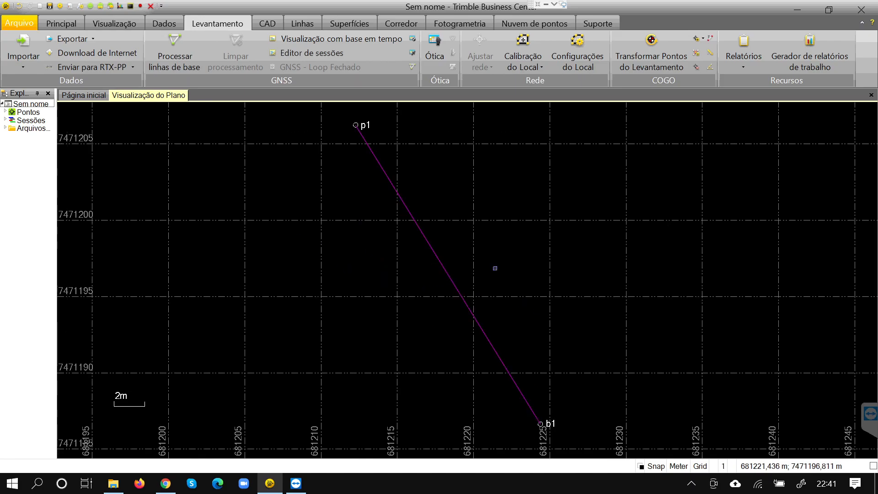
{"action": "scroll", "coordinate": [422, 214], "scroll_direction": "down", "scroll_amount": 2}
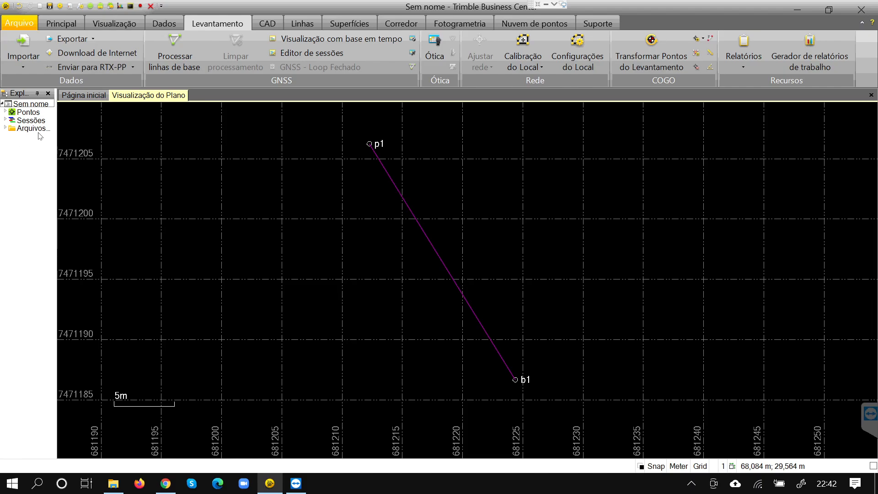
Widen the project explorer, expand the Sessões group to list its baseline, and clear the selection in the plan view
{"action": "left_click_drag", "start_coordinate": [56, 139], "coordinate": [142, 140]}
{"action": "left_click", "coordinate": [5, 120]}
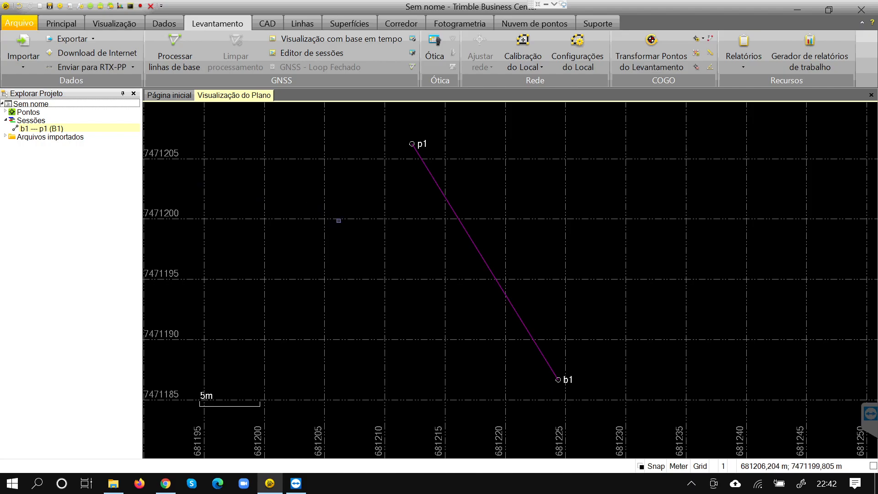
{"action": "scroll", "coordinate": [568, 276], "scroll_direction": "down", "scroll_amount": 2}
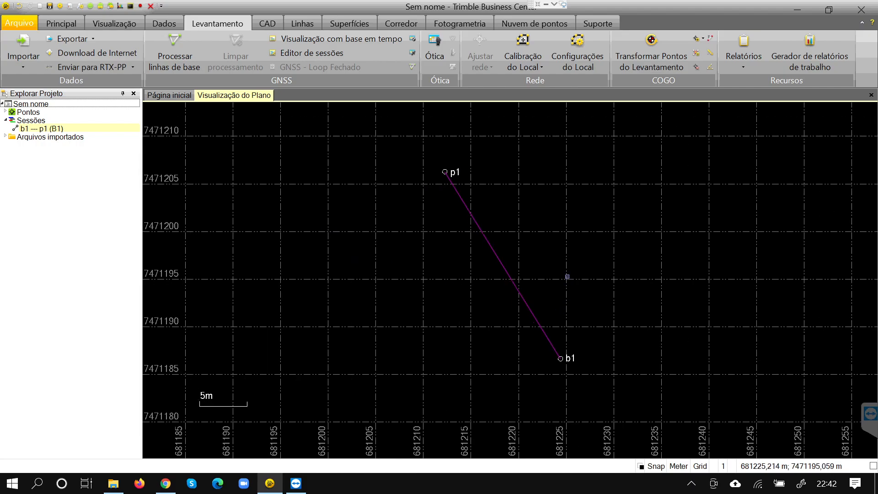
{"action": "left_click_drag", "start_coordinate": [363, 147], "coordinate": [414, 168]}
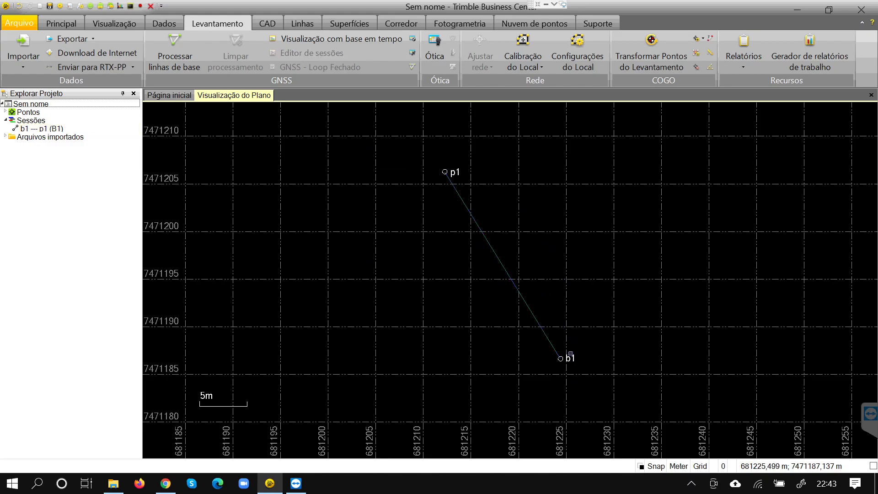
Select point b1 in the plan view and show its properties
{"action": "left_click", "coordinate": [571, 357]}
{"action": "scroll", "coordinate": [571, 360], "scroll_direction": "up", "scroll_amount": 2}
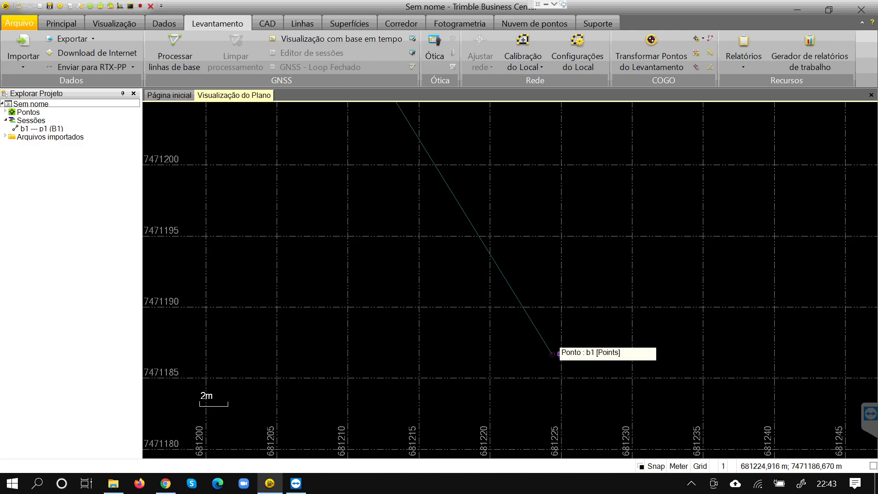
{"action": "right_click", "coordinate": [561, 355]}
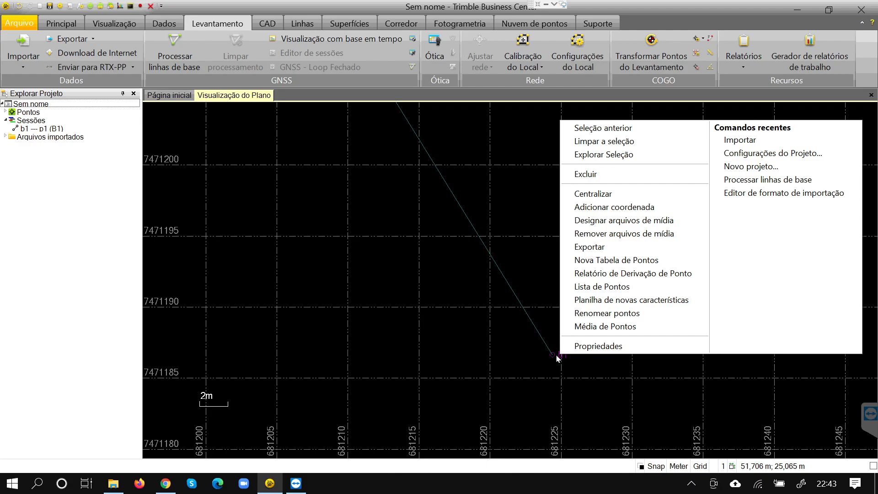
{"action": "left_click", "coordinate": [399, 198]}
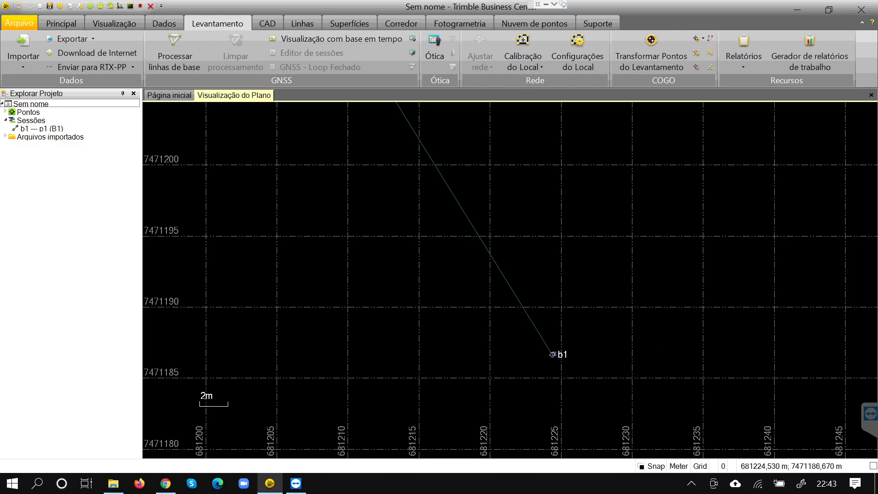
{"action": "left_click", "coordinate": [555, 354]}
{"action": "right_click", "coordinate": [561, 356]}
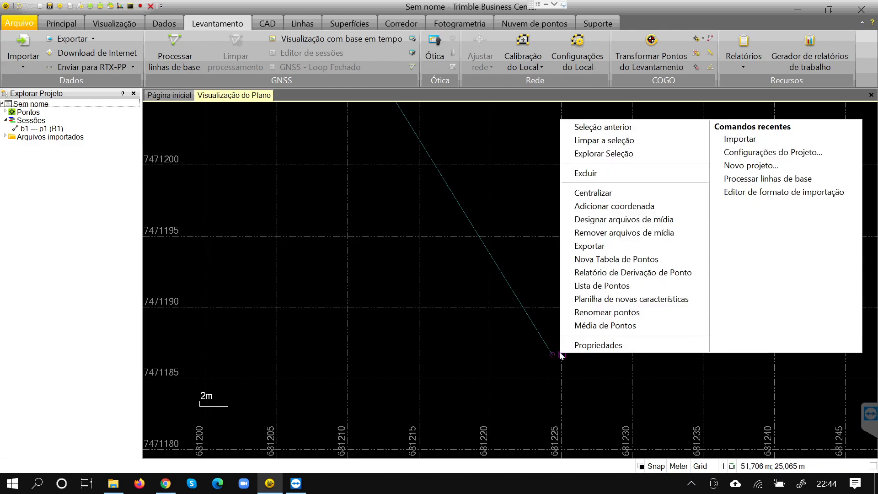
{"action": "left_click", "coordinate": [583, 348]}
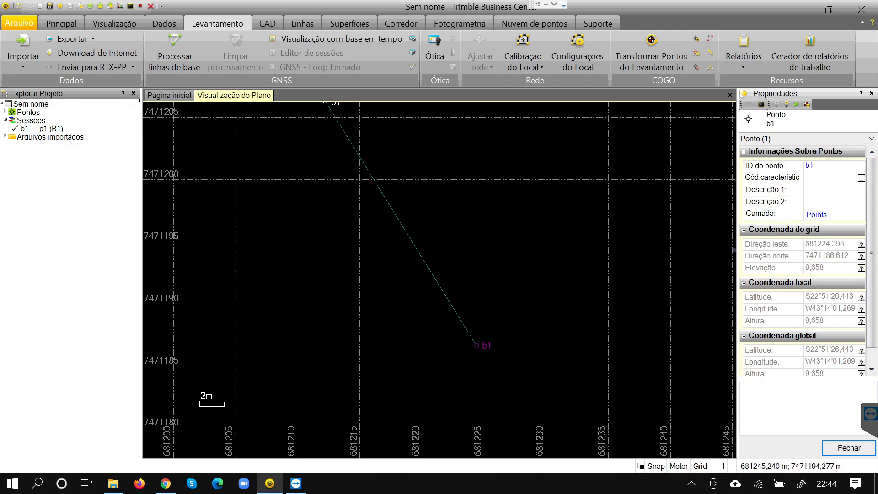
{"action": "left_click", "coordinate": [469, 359]}
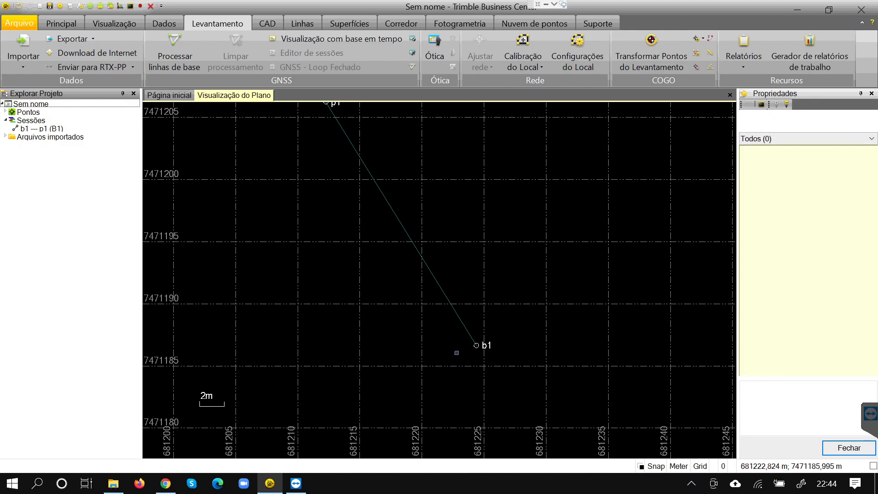
{"action": "right_click", "coordinate": [480, 345]}
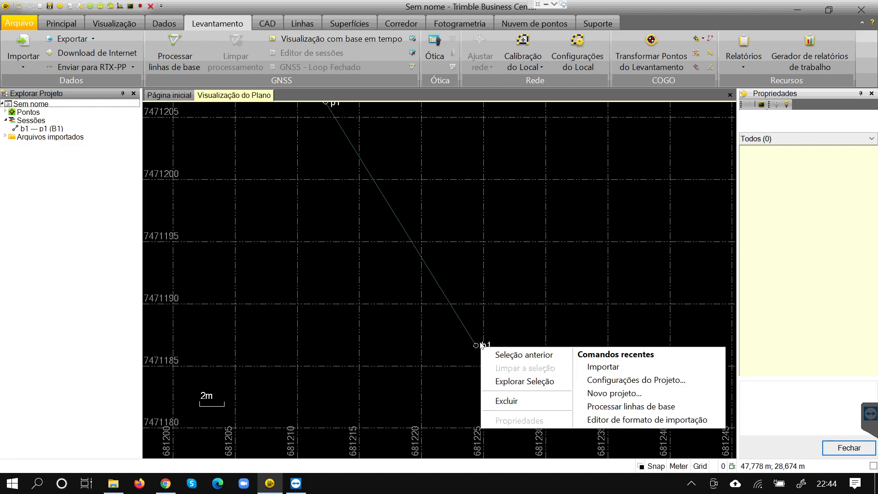
{"action": "key", "text": "Escape"}
{"action": "left_click", "coordinate": [476, 345]}
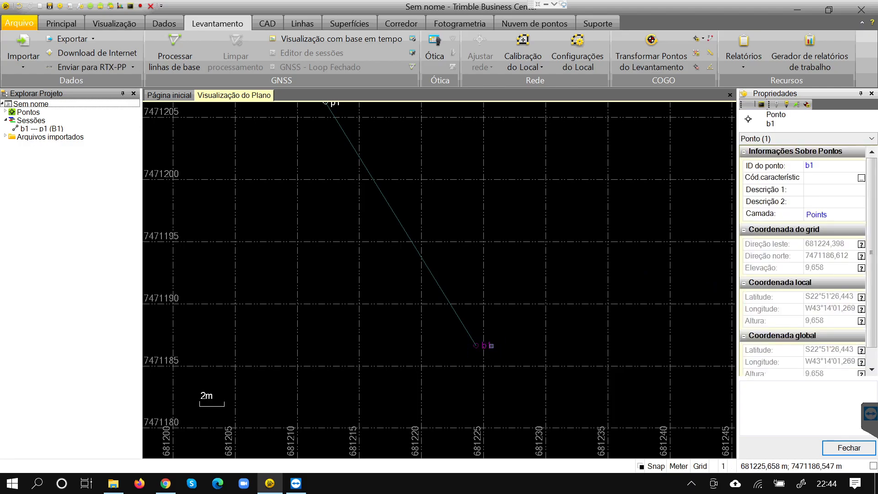
{"action": "right_click", "coordinate": [486, 350]}
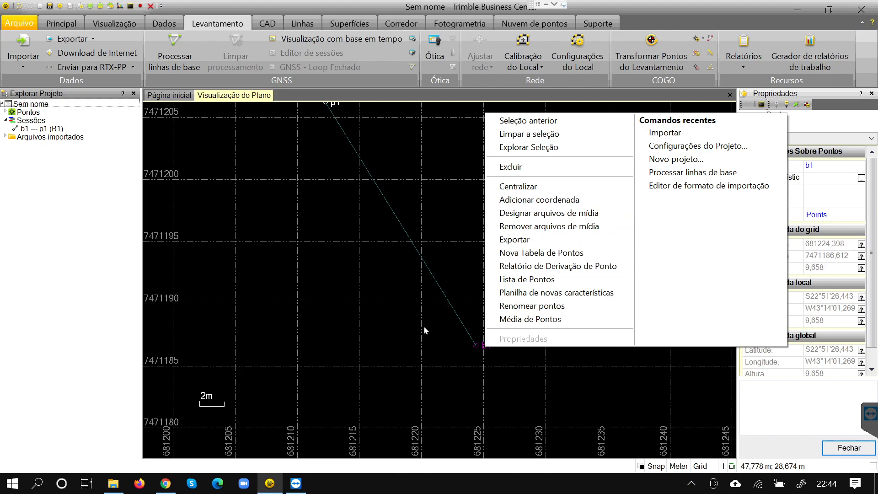
{"action": "left_click", "coordinate": [458, 298]}
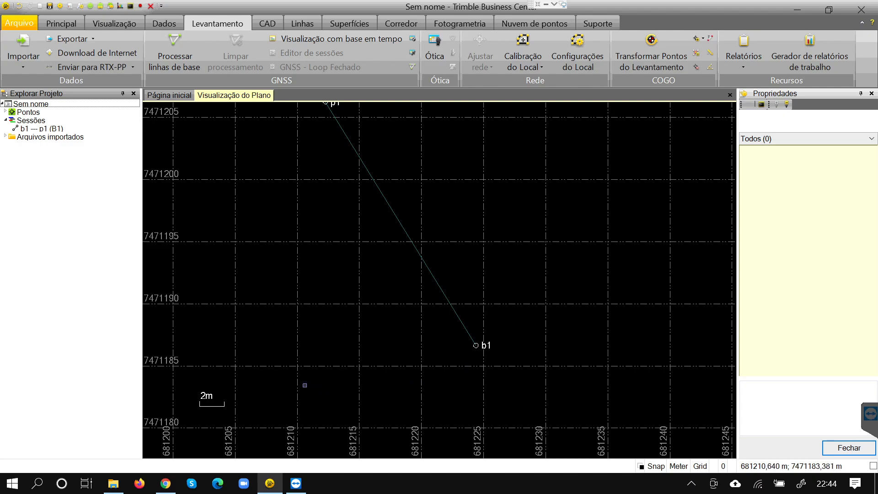
Switch to Chrome and examine the IBGE station report in relatorio.pdf, including the planialtimetric coordinates, station description and photos
{"action": "left_click", "coordinate": [165, 484]}
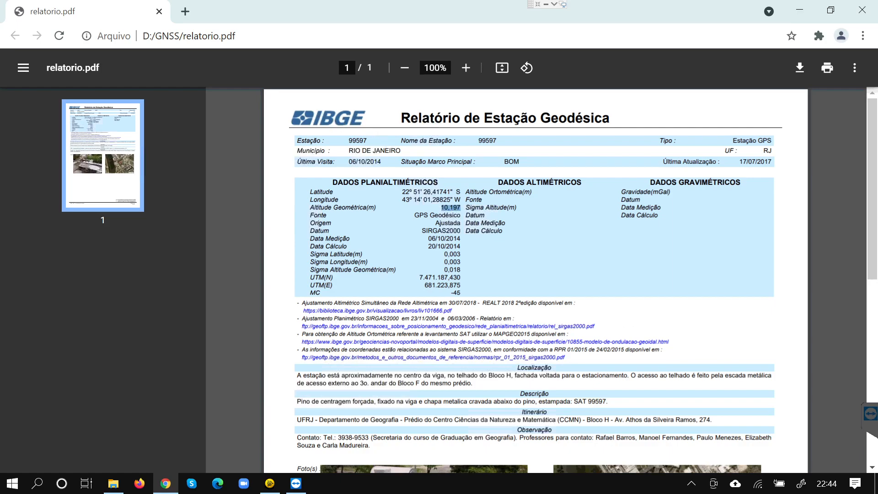
{"action": "scroll", "coordinate": [488, 295], "scroll_direction": "down", "scroll_amount": 3}
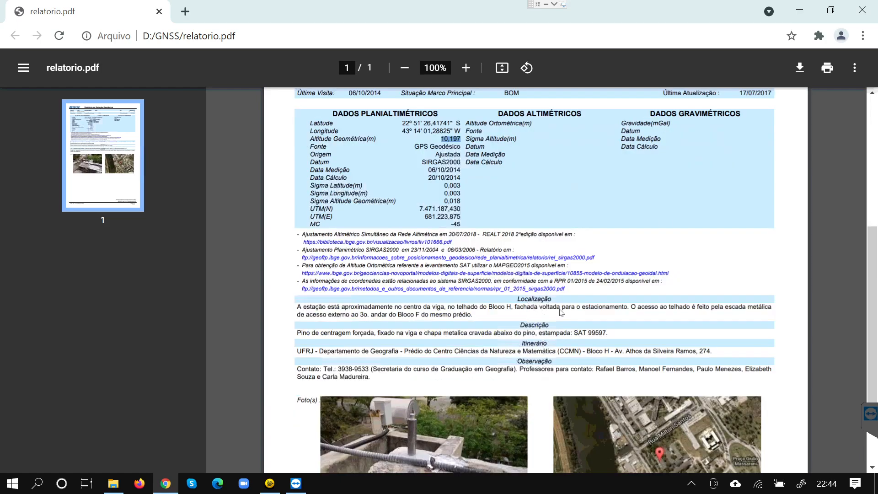
{"action": "scroll", "coordinate": [652, 293], "scroll_direction": "down", "scroll_amount": 5}
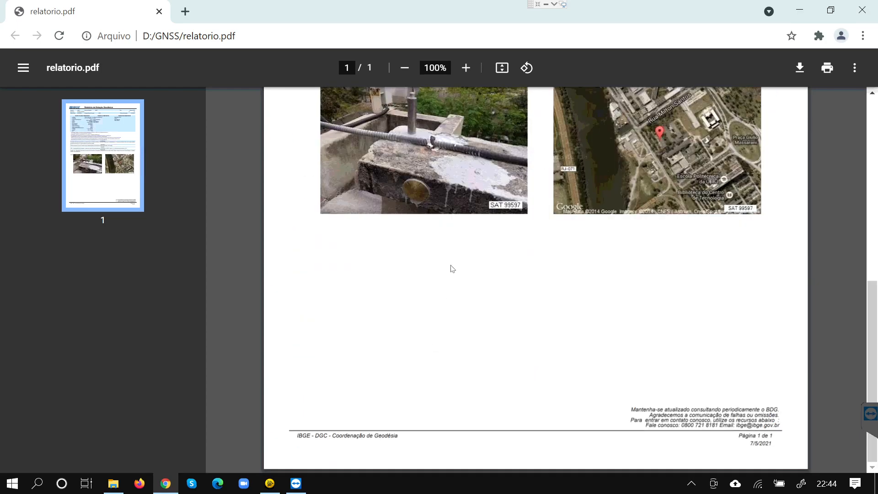
{"action": "scroll", "coordinate": [463, 237], "scroll_direction": "up", "scroll_amount": 3}
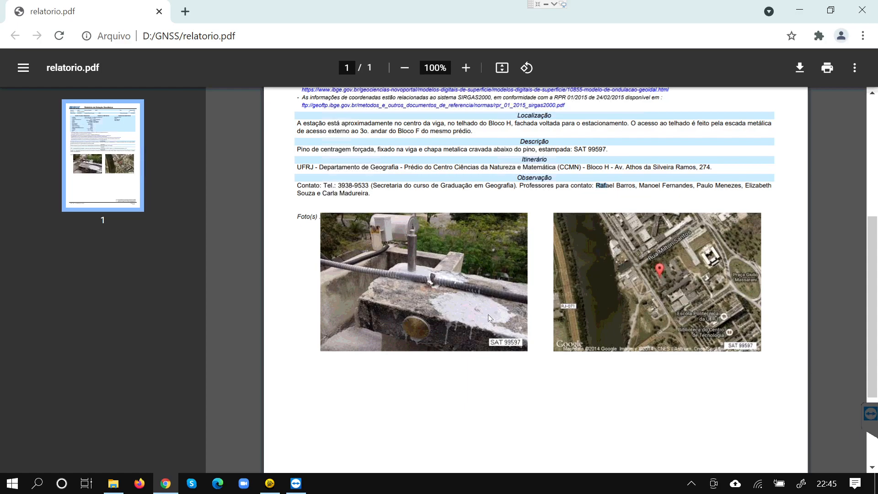
{"action": "scroll", "coordinate": [489, 315], "scroll_direction": "up", "scroll_amount": 5}
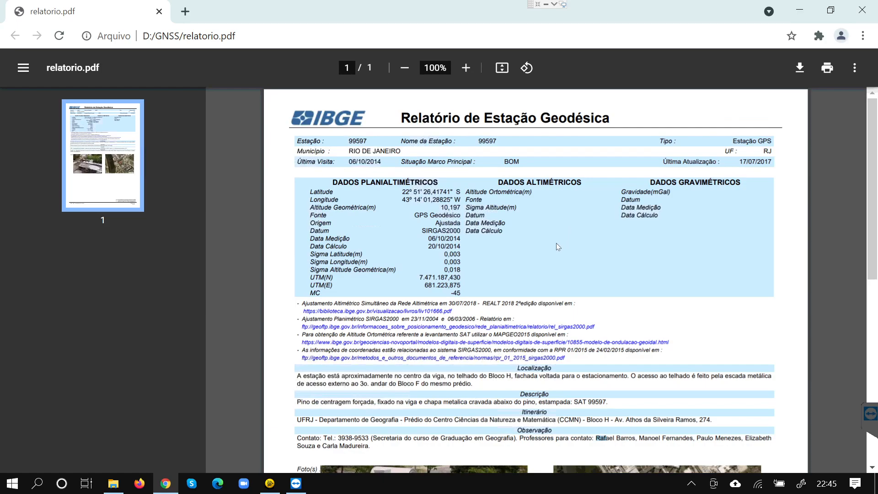
{"action": "scroll", "coordinate": [532, 255], "scroll_direction": "down", "scroll_amount": 3}
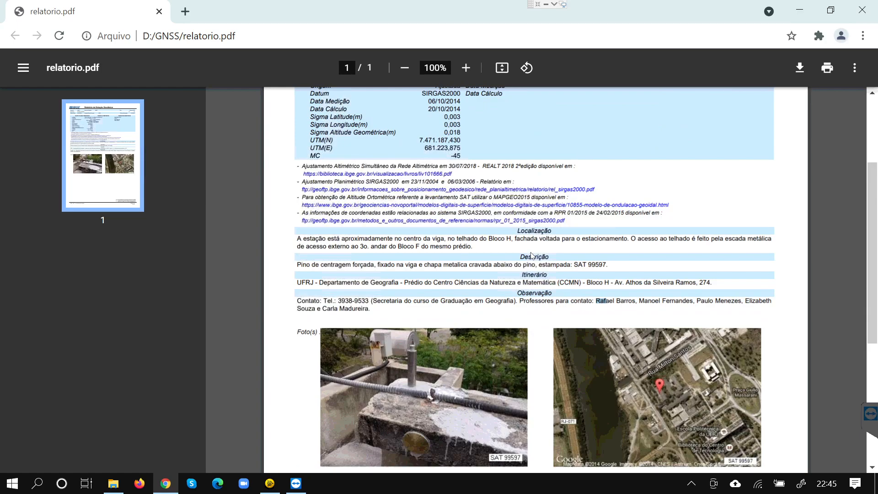
{"action": "scroll", "coordinate": [532, 255], "scroll_direction": "down", "scroll_amount": 5}
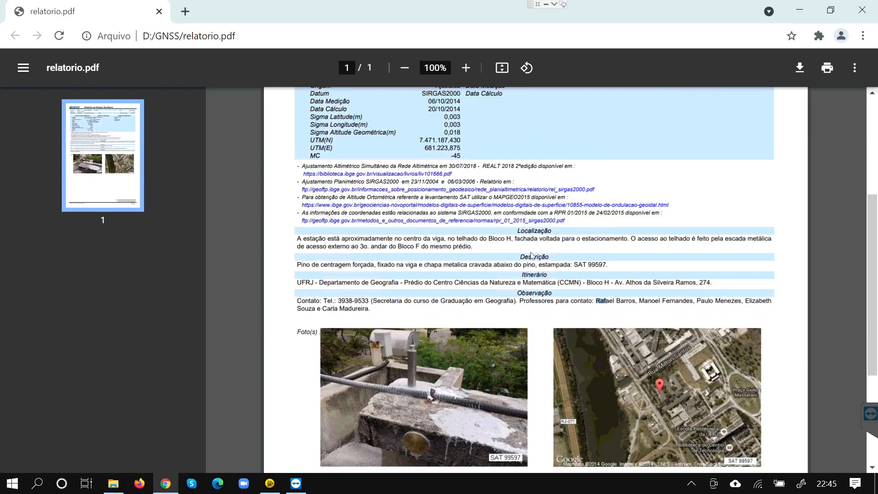
{"action": "scroll", "coordinate": [532, 255], "scroll_direction": "up", "scroll_amount": 8}
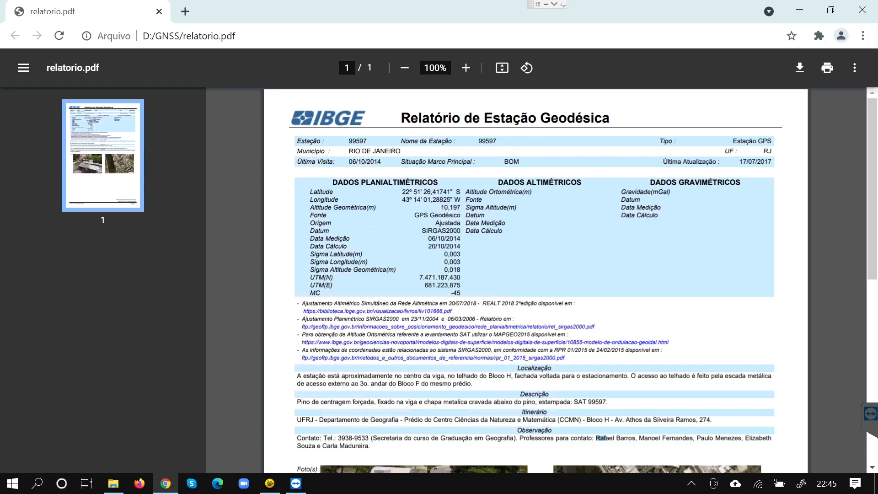
Search the web in a new tab for "relatorio de estação geodesica ibge" and open the Banco de dados geodésicos map application at bdg.ibge.gov.br/appbdg
{"action": "left_click", "coordinate": [185, 11]}
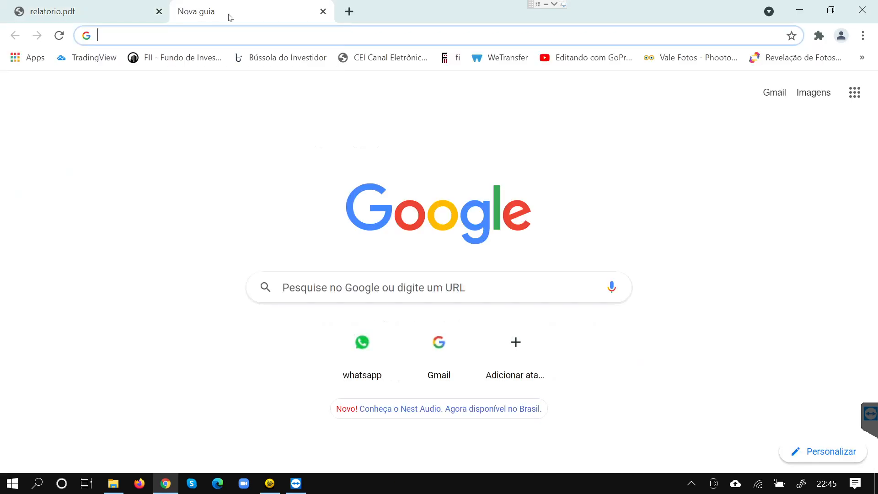
{"action": "type", "text": "rela"}
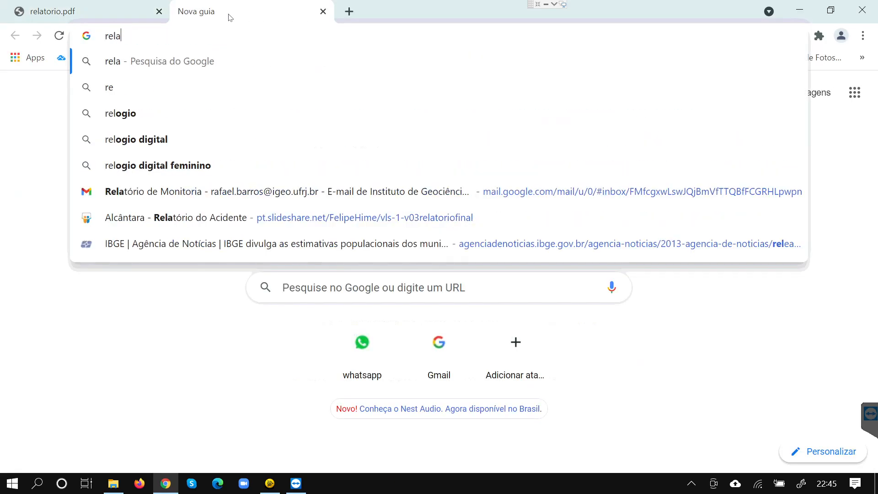
{"action": "type", "text": "tório "}
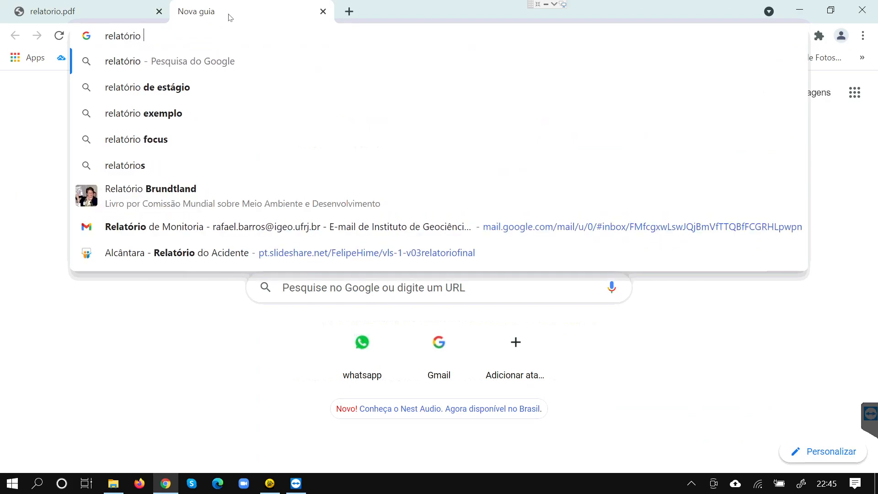
{"action": "type", "text": "estação g"}
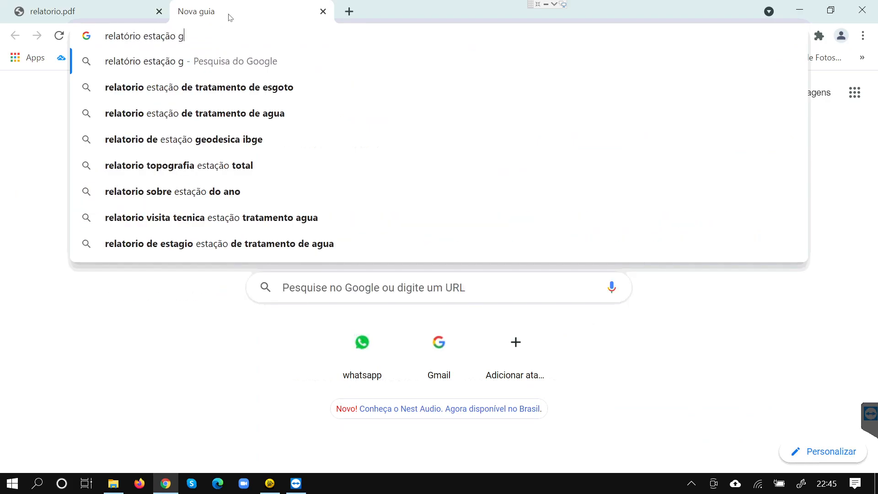
{"action": "type", "text": "eodésica"}
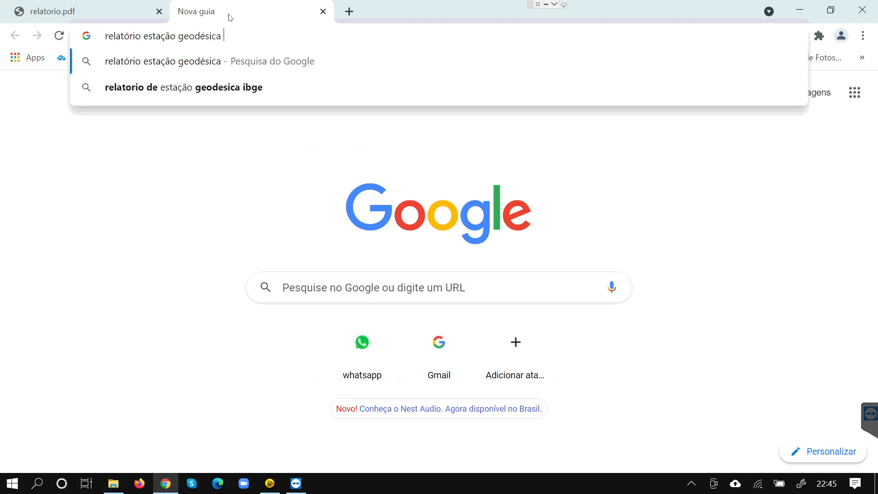
{"action": "left_click", "coordinate": [254, 91]}
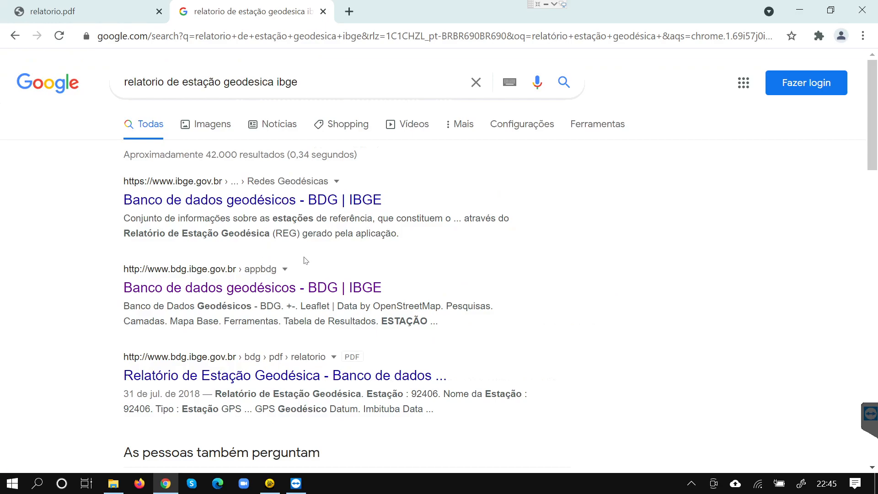
{"action": "left_click", "coordinate": [296, 284]}
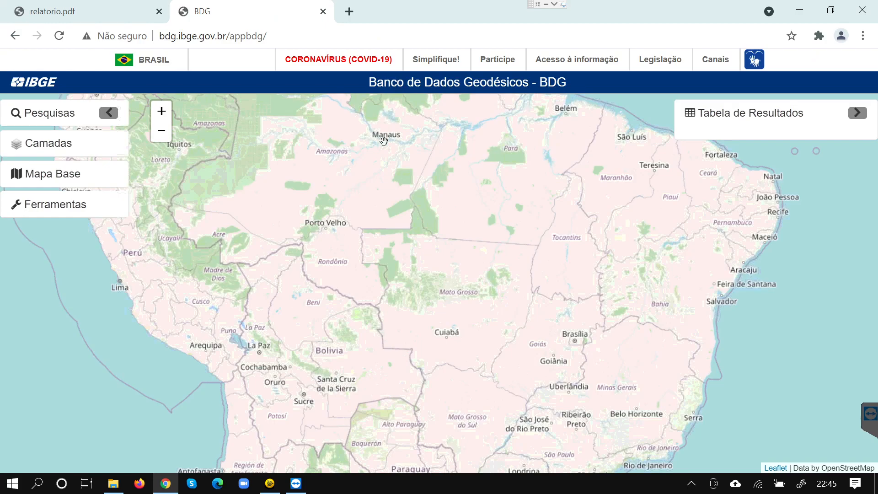
Locate the Cidade Universitária area of Rio de Janeiro on the geodetic database map
{"action": "left_click_drag", "start_coordinate": [500, 227], "coordinate": [372, 133]}
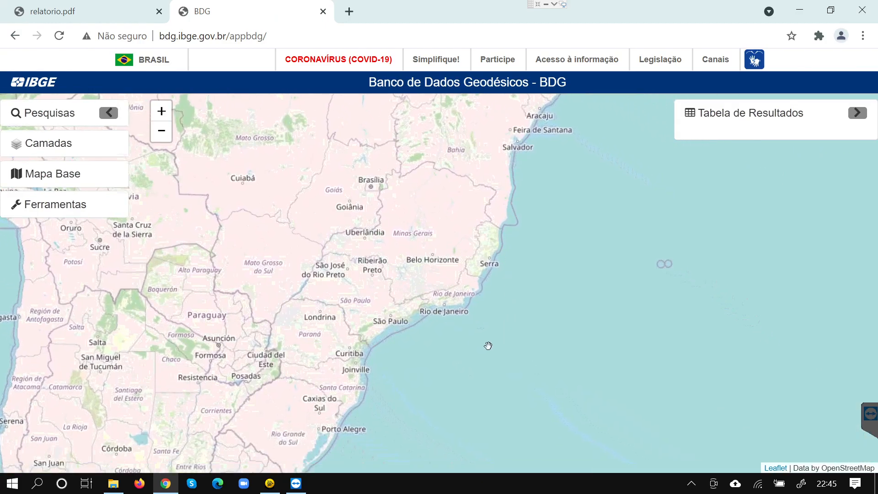
{"action": "scroll", "coordinate": [441, 309], "scroll_direction": "up", "scroll_amount": 1}
{"action": "scroll", "coordinate": [442, 308], "scroll_direction": "up", "scroll_amount": 2}
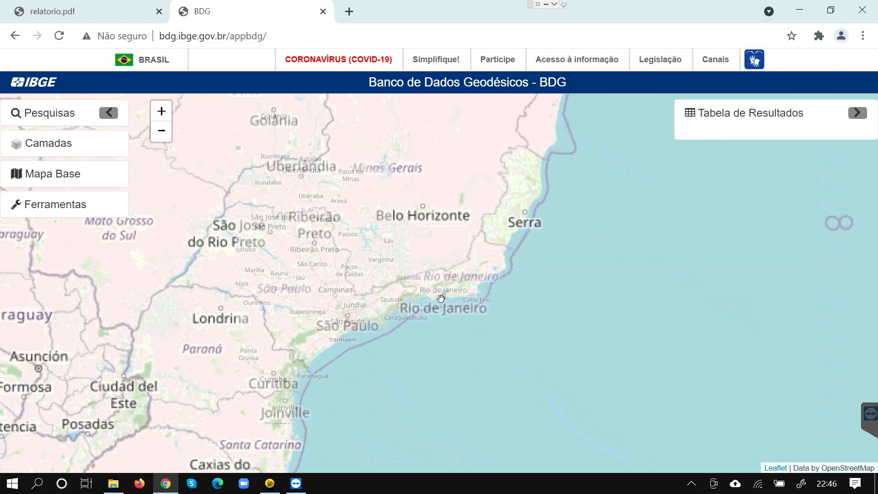
{"action": "scroll", "coordinate": [444, 291], "scroll_direction": "up", "scroll_amount": 3}
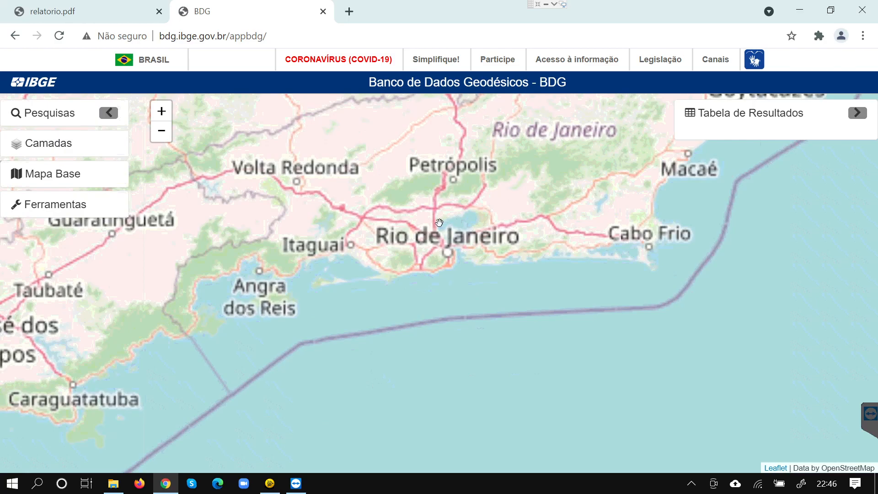
{"action": "scroll", "coordinate": [442, 222], "scroll_direction": "up", "scroll_amount": 1}
{"action": "scroll", "coordinate": [452, 200], "scroll_direction": "up", "scroll_amount": 1}
{"action": "scroll", "coordinate": [451, 178], "scroll_direction": "up", "scroll_amount": 1}
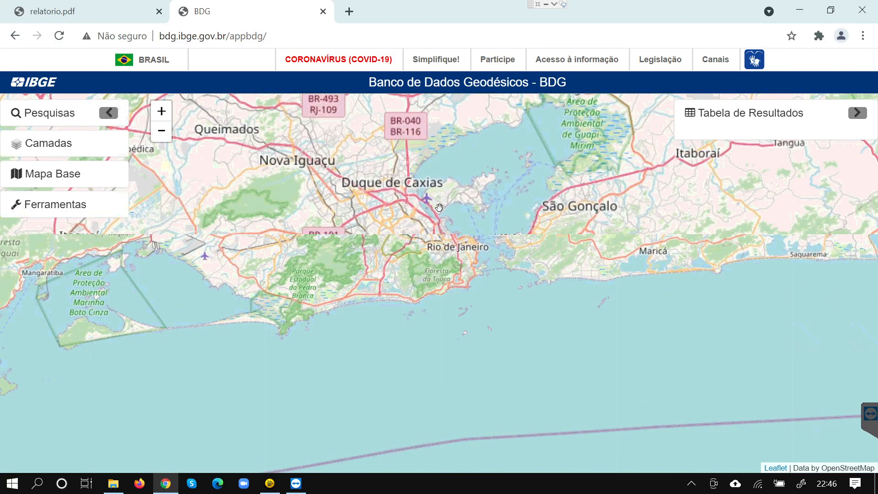
{"action": "scroll", "coordinate": [448, 229], "scroll_direction": "up", "scroll_amount": 1}
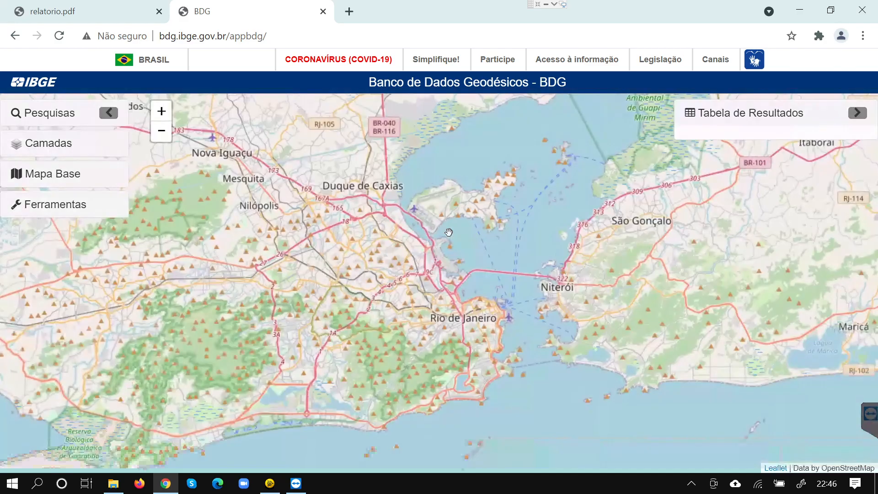
{"action": "scroll", "coordinate": [449, 262], "scroll_direction": "up", "scroll_amount": 1}
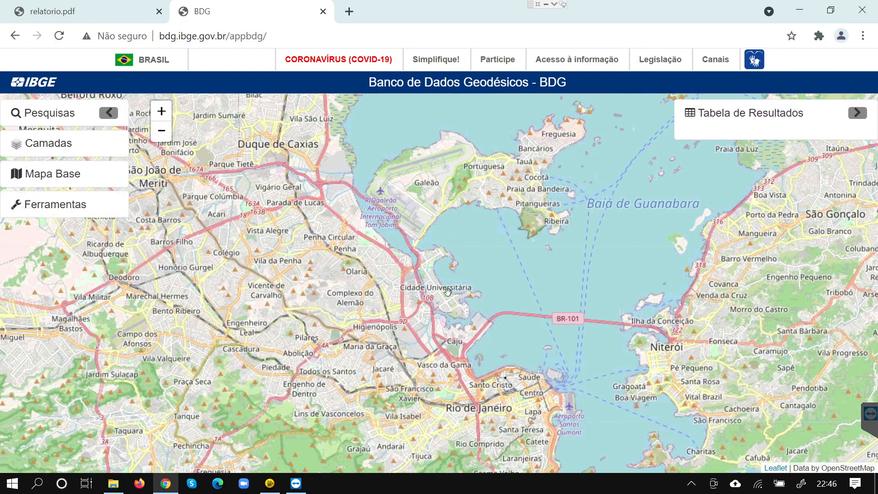
{"action": "scroll", "coordinate": [447, 287], "scroll_direction": "up", "scroll_amount": 2}
{"action": "left_click_drag", "start_coordinate": [448, 287], "coordinate": [426, 187]}
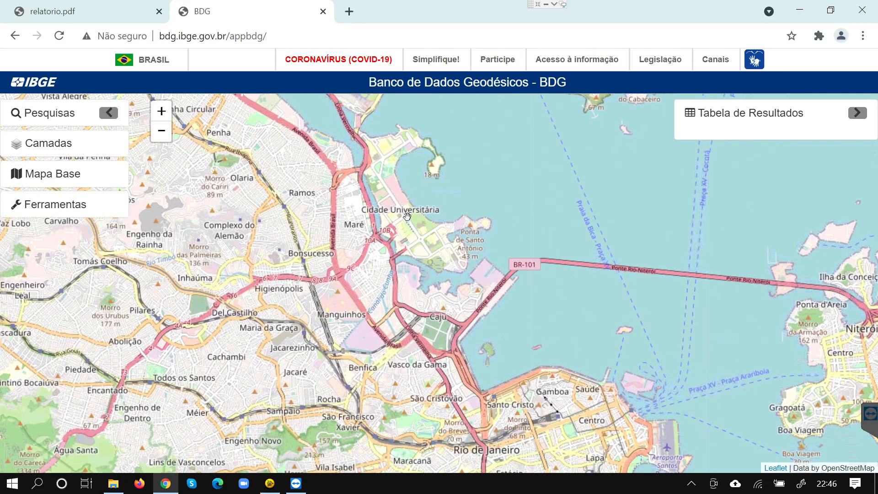
{"action": "scroll", "coordinate": [401, 197], "scroll_direction": "up", "scroll_amount": 1}
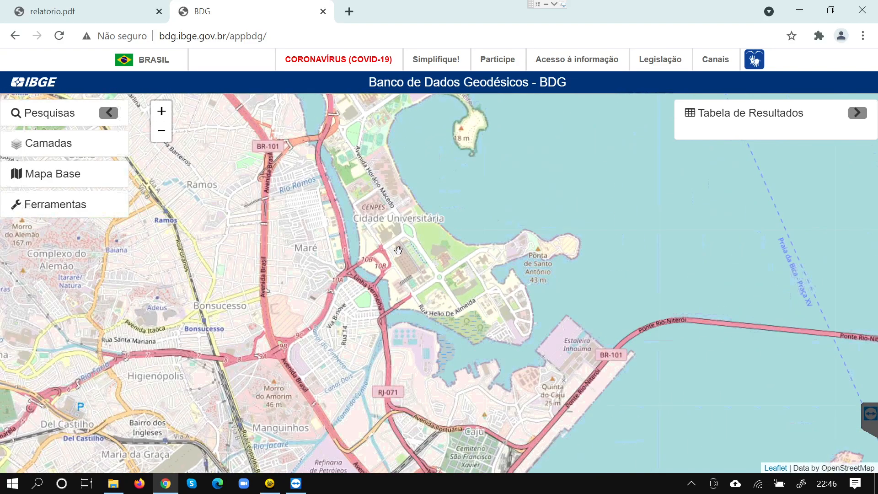
{"action": "left_click_drag", "start_coordinate": [389, 224], "coordinate": [384, 219]}
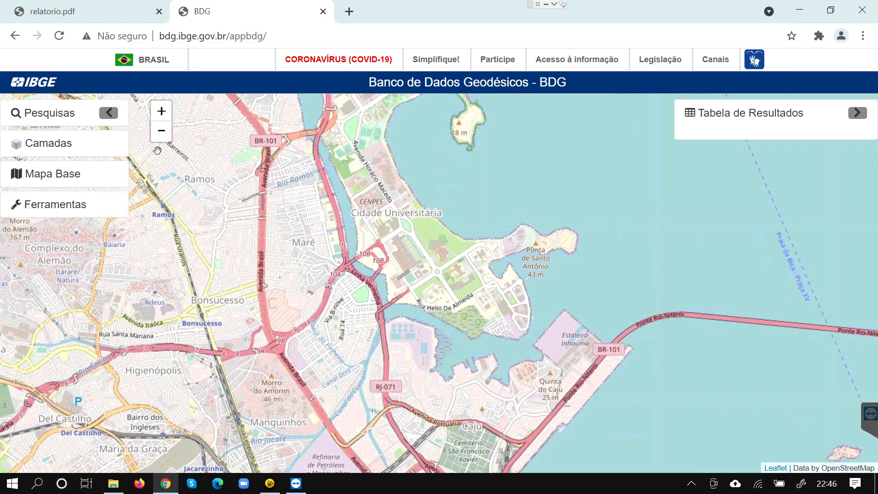
List the available map layers and turn on the GPS station layer
{"action": "left_click", "coordinate": [108, 113]}
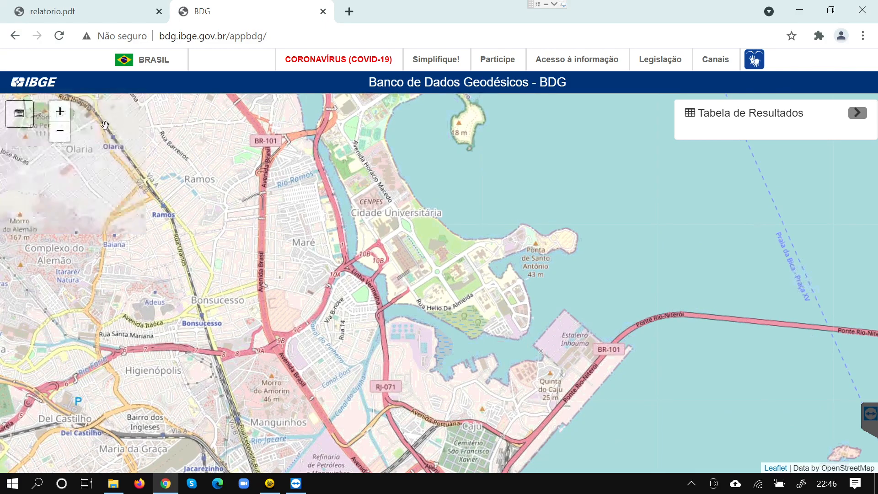
{"action": "left_click", "coordinate": [30, 120]}
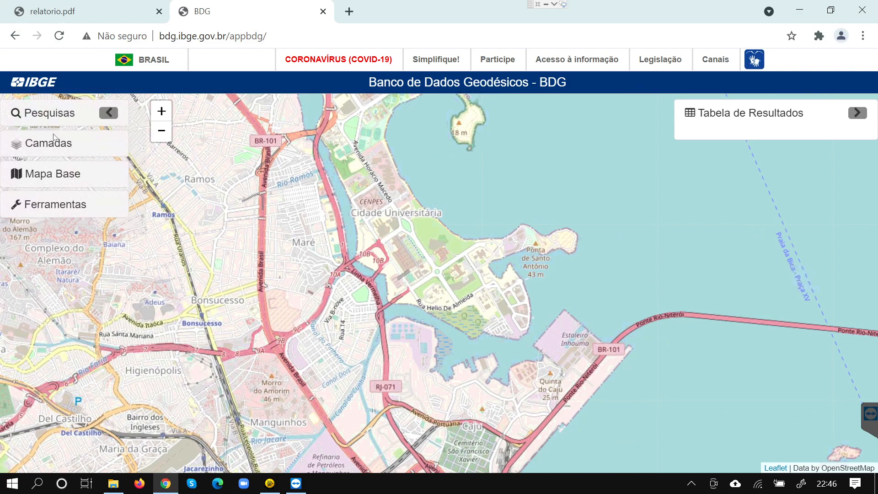
{"action": "left_click", "coordinate": [59, 148]}
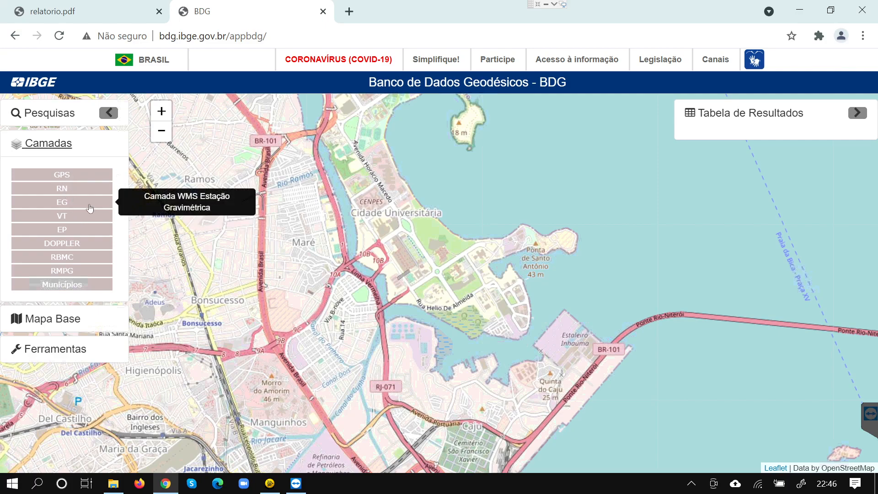
{"action": "left_click", "coordinate": [75, 177]}
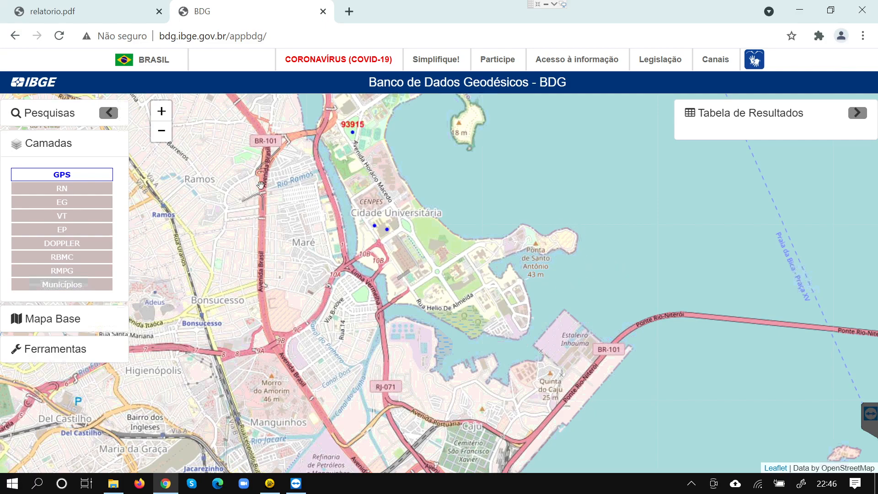
Find GPS station 99597 on the map in Cidade Universitária and examine its location close up near Praça da Terra
{"action": "scroll", "coordinate": [307, 214], "scroll_direction": "down", "scroll_amount": 2}
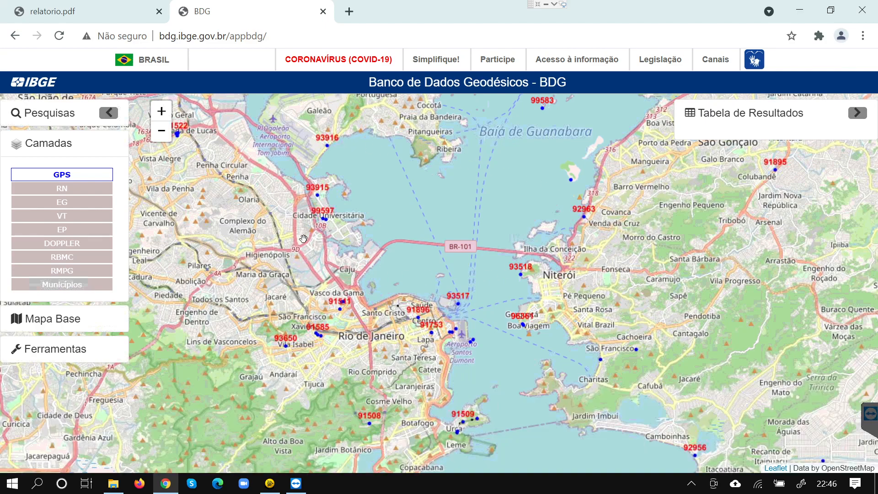
{"action": "left_click", "coordinate": [320, 212]}
{"action": "scroll", "coordinate": [320, 213], "scroll_direction": "up", "scroll_amount": 1}
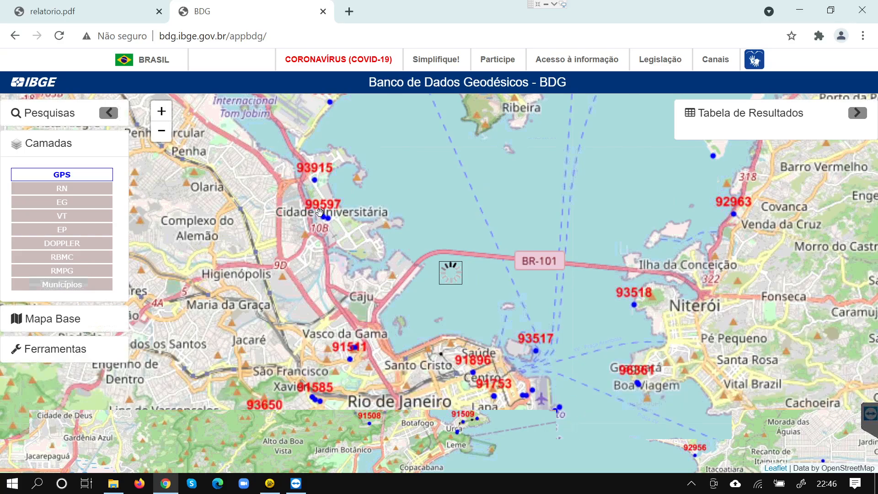
{"action": "scroll", "coordinate": [320, 213], "scroll_direction": "up", "scroll_amount": 1}
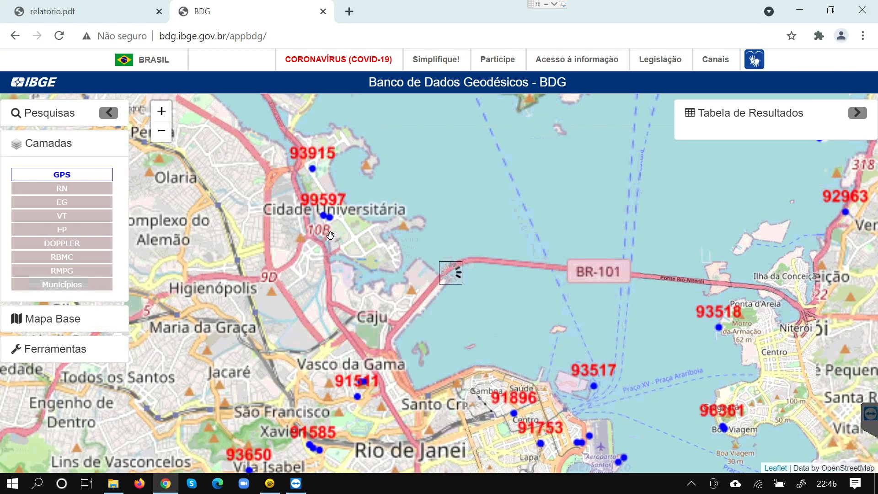
{"action": "scroll", "coordinate": [330, 235], "scroll_direction": "up", "scroll_amount": 1}
{"action": "scroll", "coordinate": [325, 225], "scroll_direction": "up", "scroll_amount": 2}
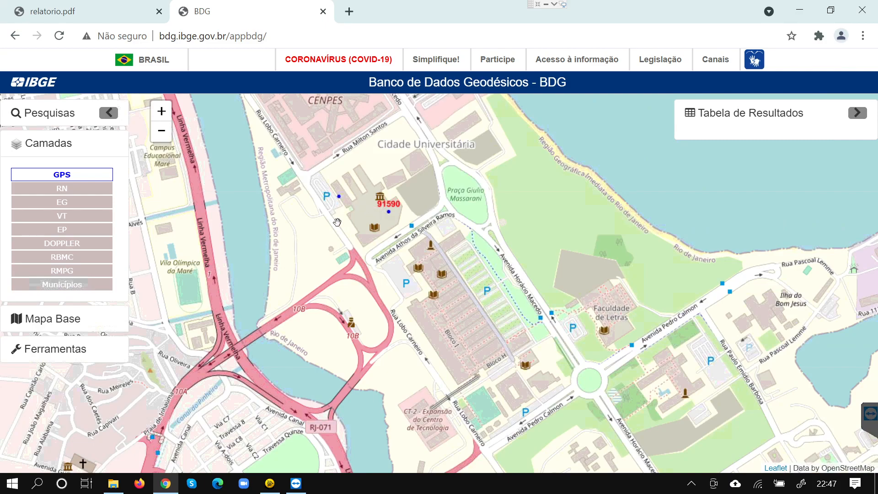
{"action": "left_click_drag", "start_coordinate": [341, 195], "coordinate": [343, 213]}
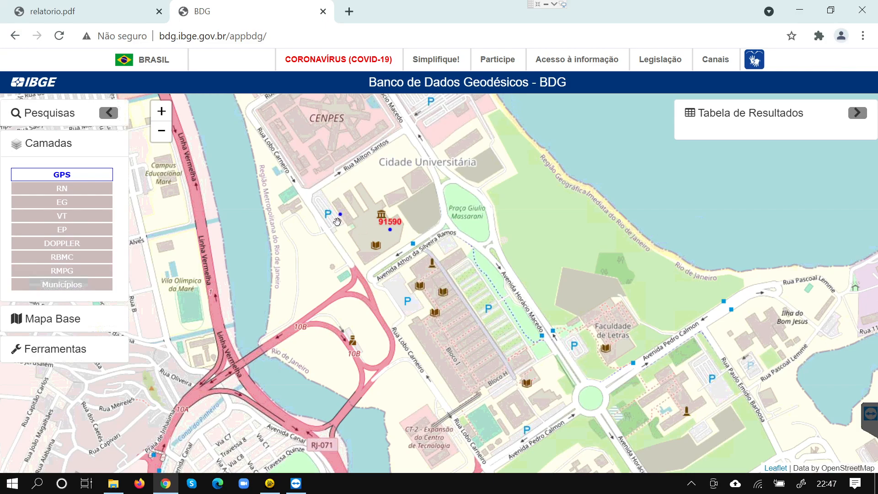
{"action": "scroll", "coordinate": [341, 218], "scroll_direction": "down", "scroll_amount": 1}
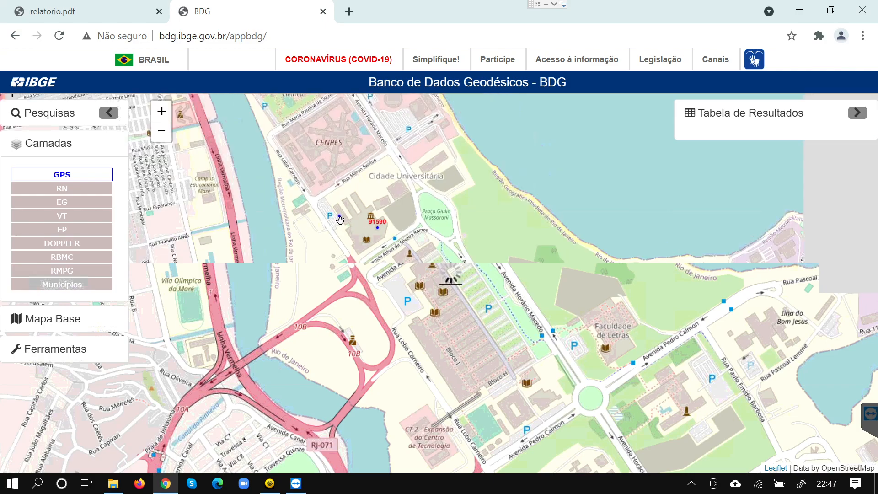
{"action": "scroll", "coordinate": [340, 221], "scroll_direction": "up", "scroll_amount": 1}
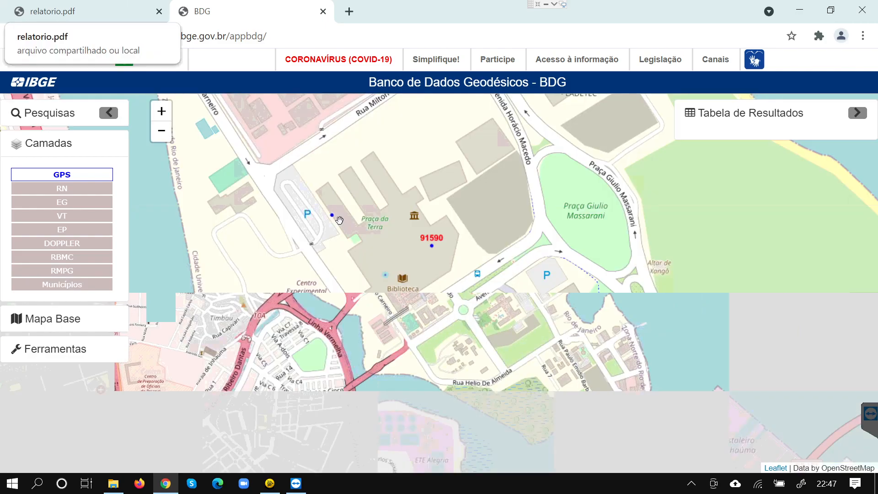
{"action": "scroll", "coordinate": [339, 221], "scroll_direction": "up", "scroll_amount": 1}
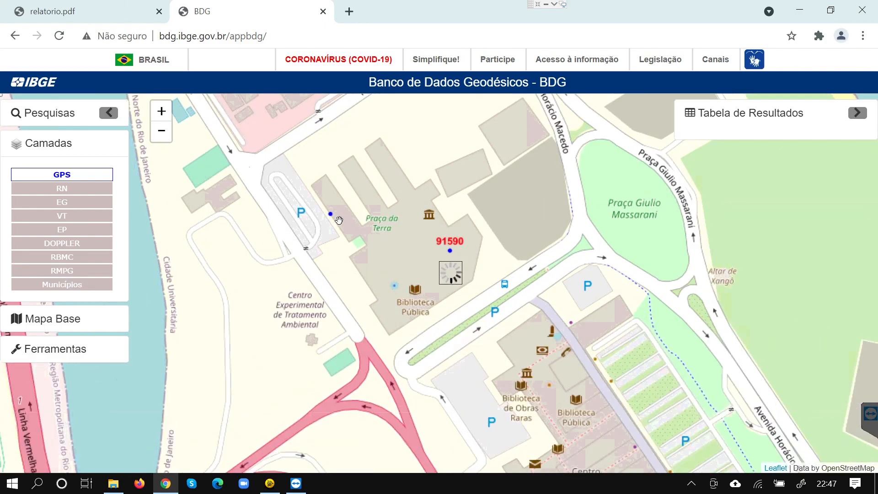
{"action": "scroll", "coordinate": [339, 221], "scroll_direction": "up", "scroll_amount": 1}
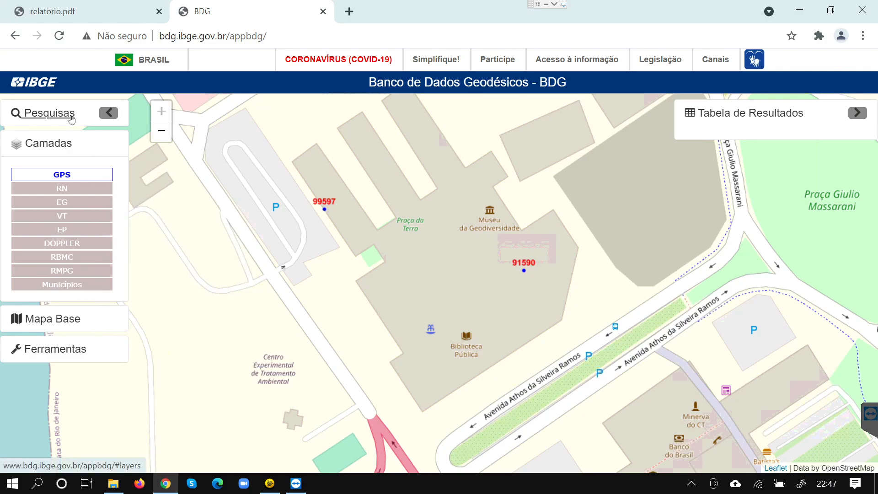
Run a station search in the geodetic database for code 99597
{"action": "left_click", "coordinate": [50, 113]}
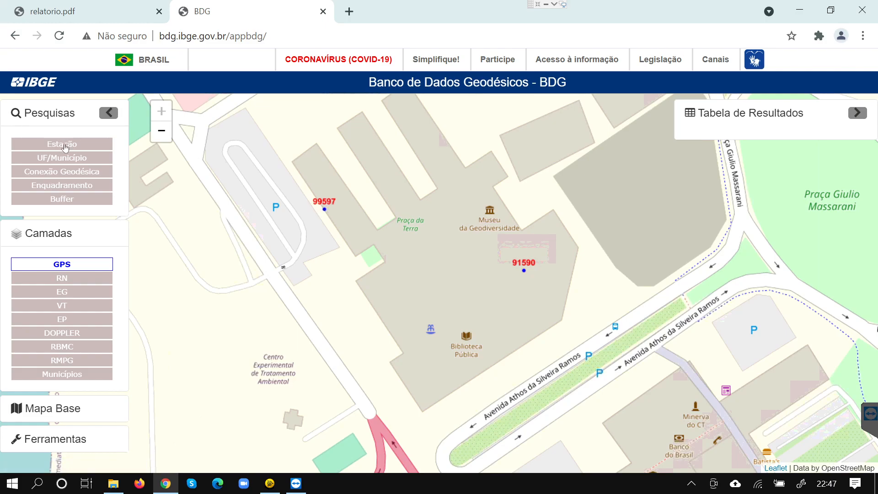
{"action": "left_click", "coordinate": [65, 143]}
{"action": "left_click", "coordinate": [283, 129]}
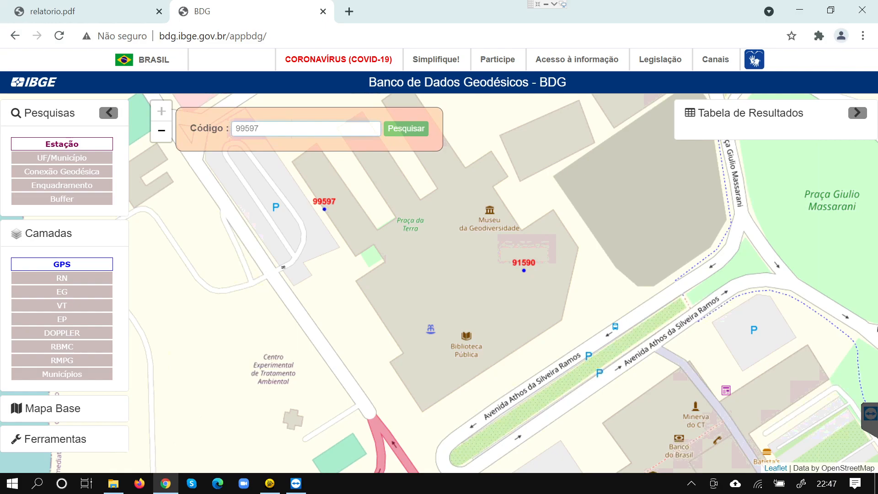
{"action": "left_click", "coordinate": [396, 136]}
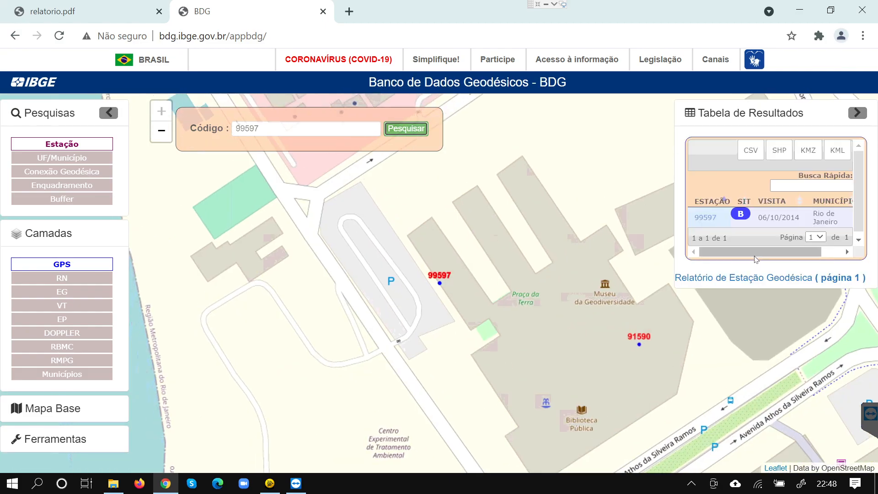
Examine the columns of the results table for station 99597
{"action": "mouse_move", "coordinate": [729, 253]}
{"action": "left_mouse_down"}
{"action": "mouse_move", "coordinate": [784, 249]}
{"action": "mouse_move", "coordinate": [732, 247]}
{"action": "left_mouse_up"}
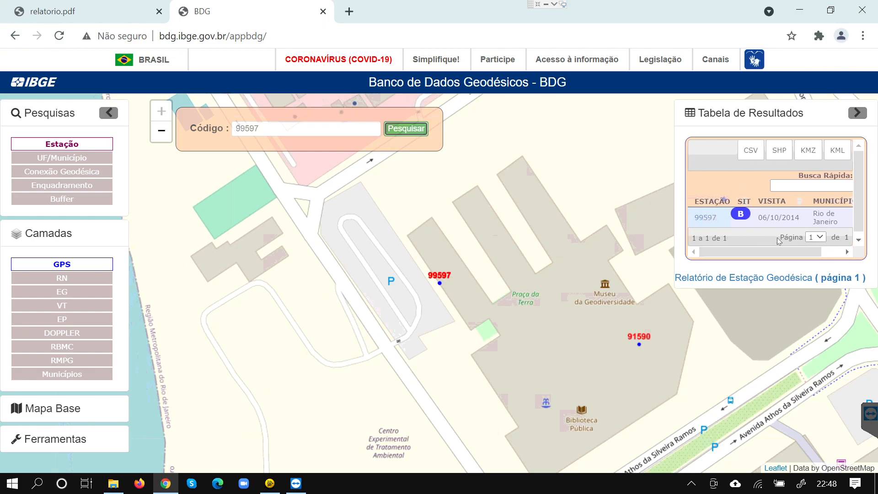
{"action": "left_click_drag", "start_coordinate": [770, 249], "coordinate": [798, 250]}
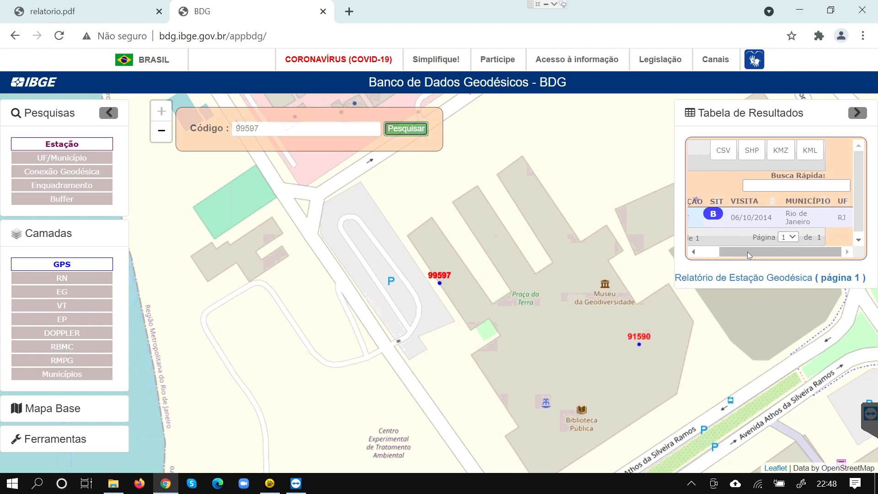
{"action": "scroll", "coordinate": [751, 253], "scroll_direction": "left", "scroll_amount": 2}
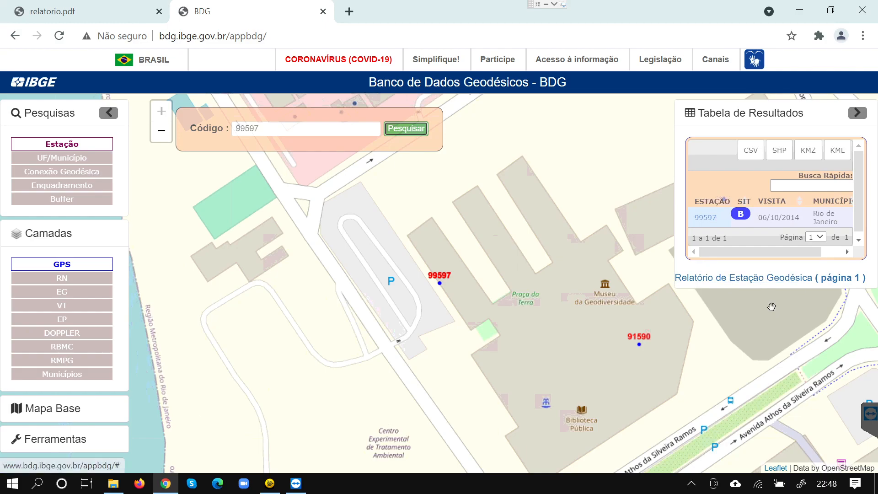
Open the geodetic station report for 99597 and close the other browser tabs
{"action": "left_click", "coordinate": [760, 279]}
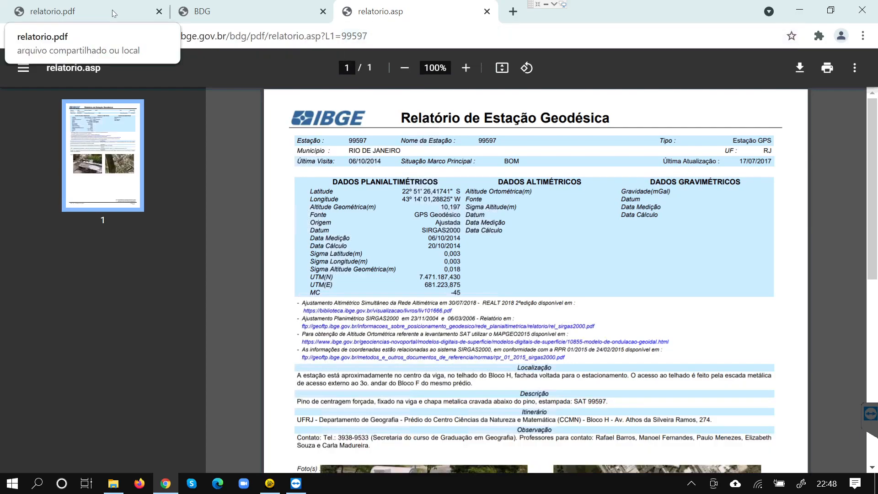
{"action": "left_click", "coordinate": [160, 11]}
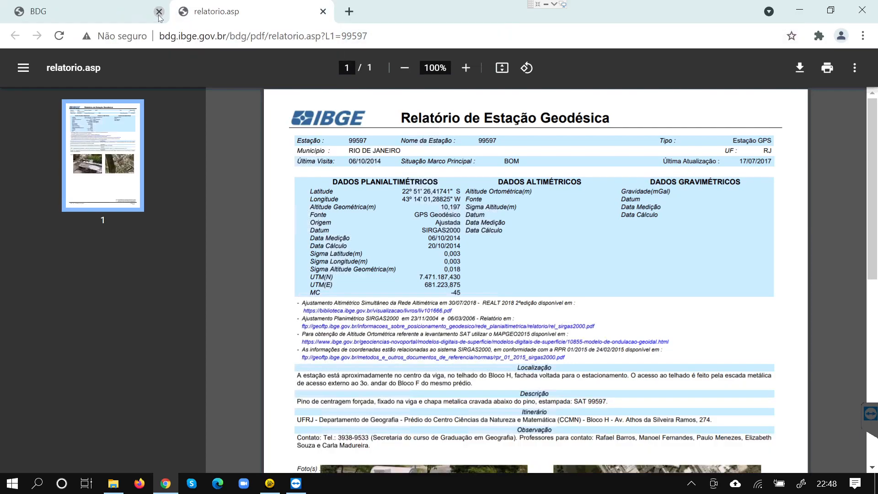
{"action": "left_click", "coordinate": [159, 12]}
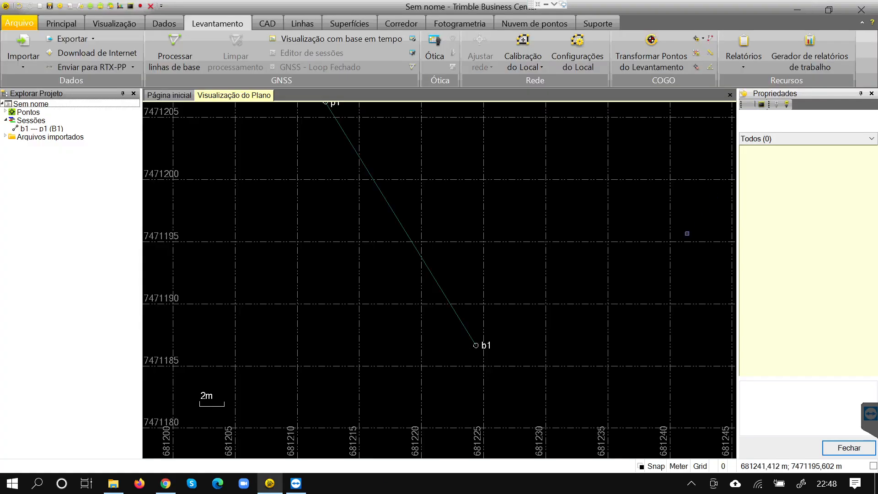
Switch to Trimble Business Center and start adding a coordinate to point b1 in the plan view
{"action": "left_click", "coordinate": [802, 12]}
{"action": "left_click", "coordinate": [486, 347]}
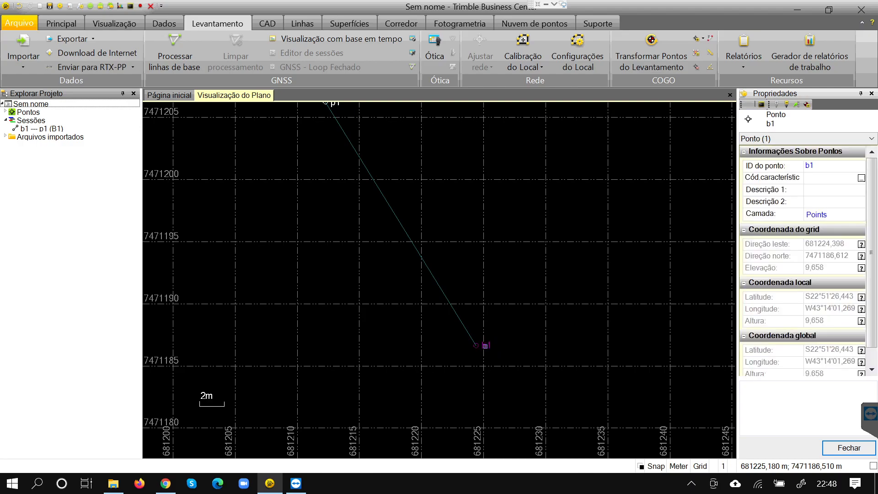
{"action": "right_click", "coordinate": [487, 348]}
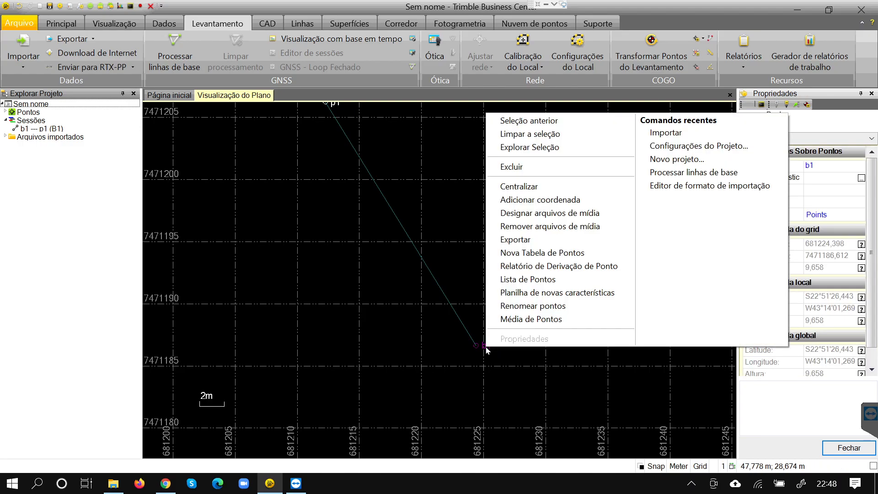
{"action": "left_click", "coordinate": [534, 200]}
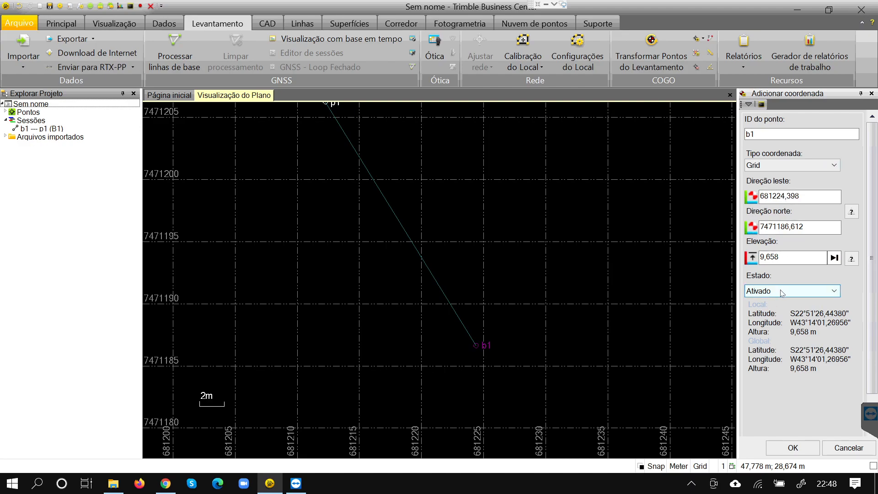
Switch to the browser and resize its window so that the planialtimetric data of the station 99597 report is readable over the project
{"action": "left_click", "coordinate": [829, 11]}
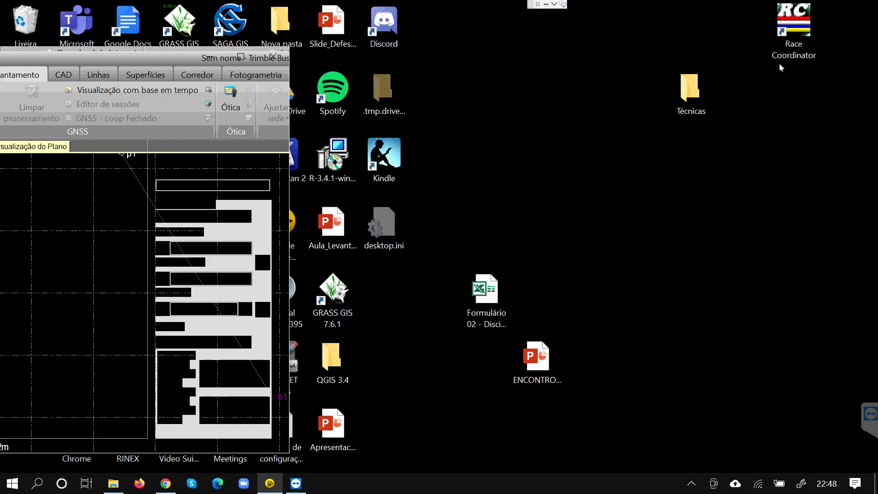
{"action": "left_click", "coordinate": [241, 57]}
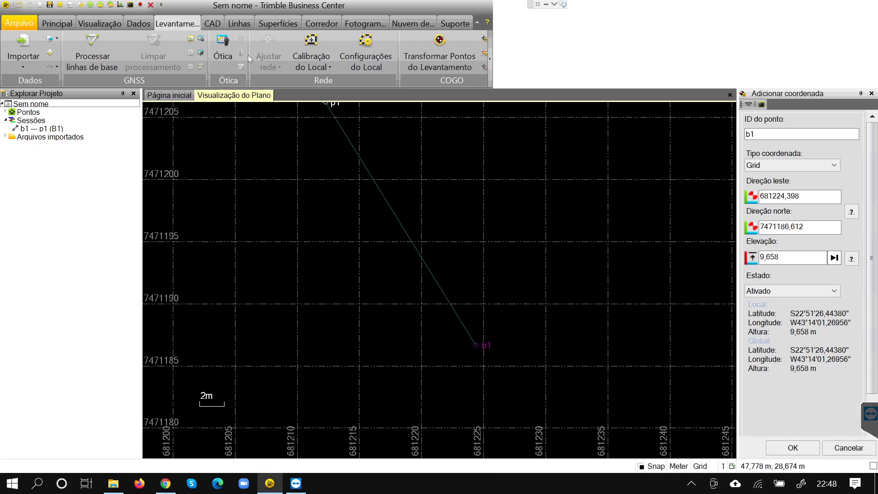
{"action": "mouse_move", "coordinate": [165, 483]}
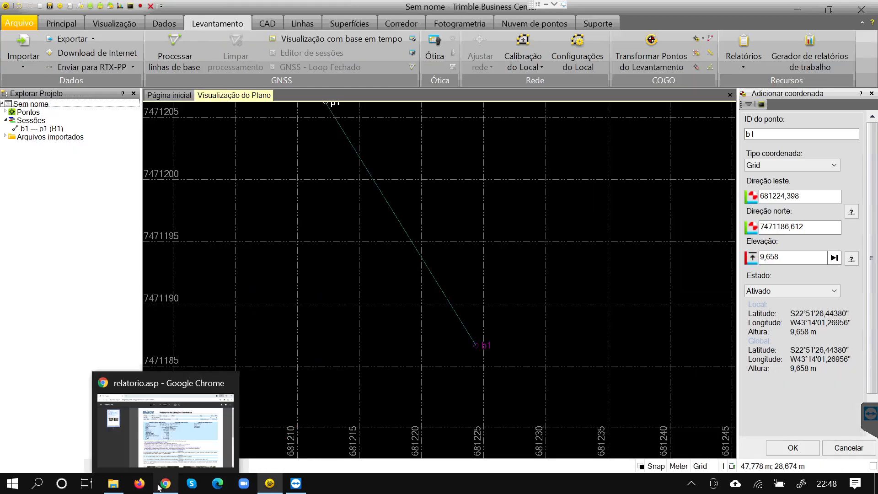
{"action": "left_click", "coordinate": [173, 441]}
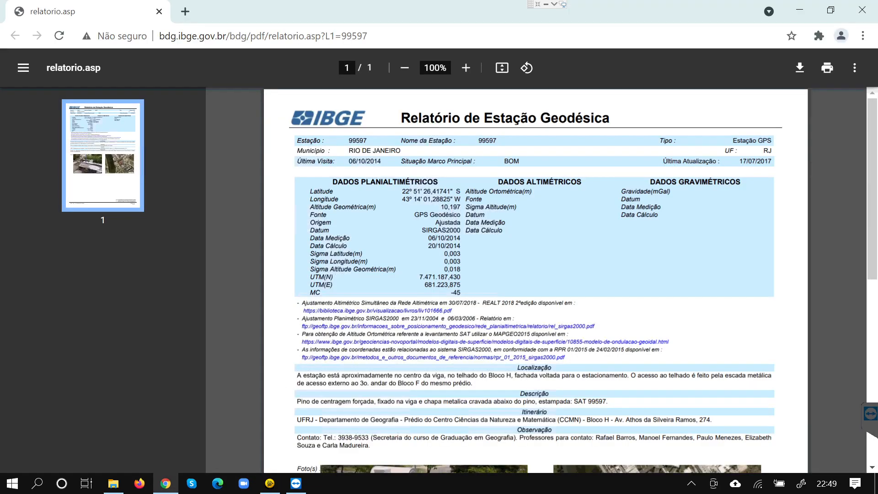
{"action": "left_click", "coordinate": [830, 10]}
{"action": "left_click_drag", "start_coordinate": [642, 149], "coordinate": [236, 62]}
{"action": "left_click", "coordinate": [248, 189]}
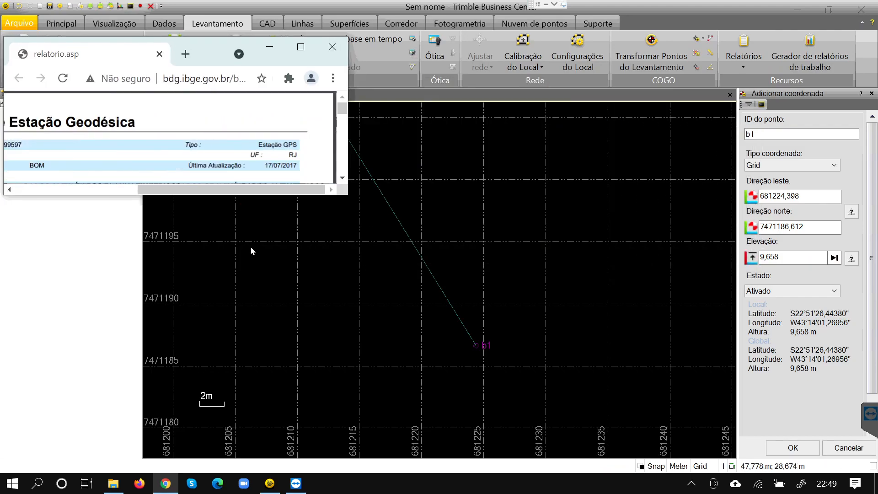
{"action": "left_click_drag", "start_coordinate": [251, 195], "coordinate": [249, 393]}
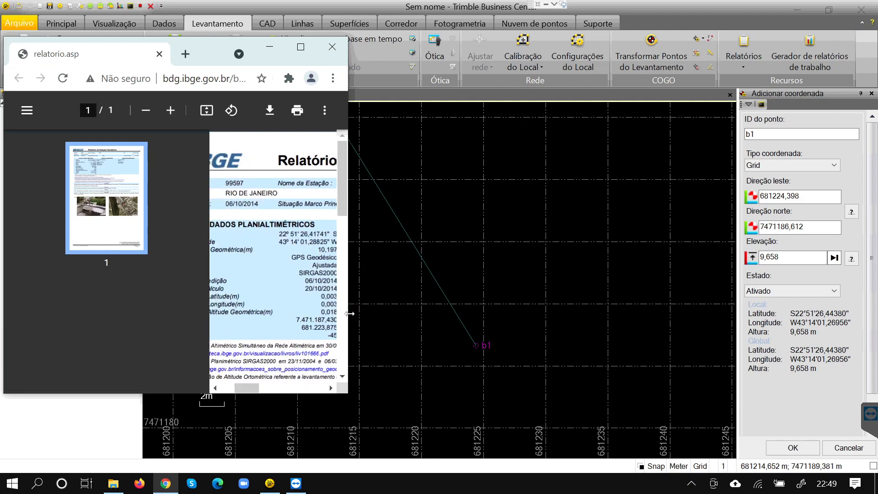
{"action": "left_click_drag", "start_coordinate": [349, 309], "coordinate": [522, 305]}
{"action": "left_click_drag", "start_coordinate": [325, 392], "coordinate": [295, 386]}
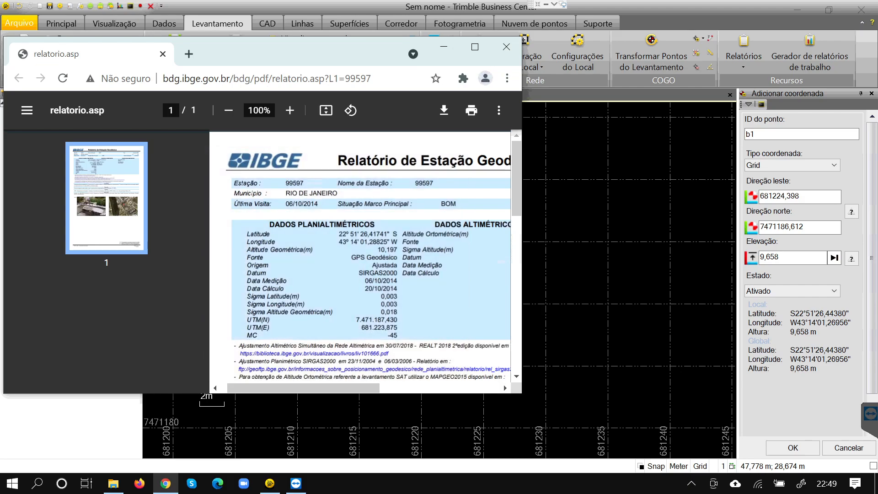
Arrange the Trimble Business Center window and the station report side by side
{"action": "left_click", "coordinate": [806, 197]}
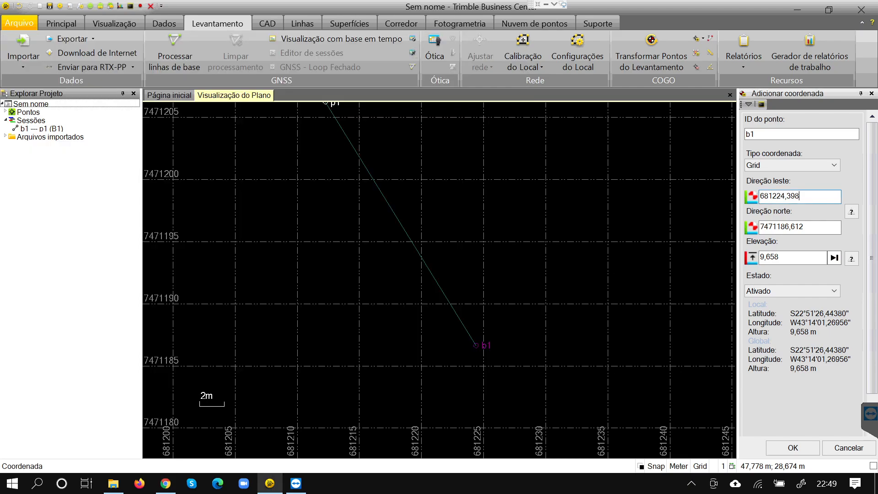
{"action": "left_click", "coordinate": [829, 9]}
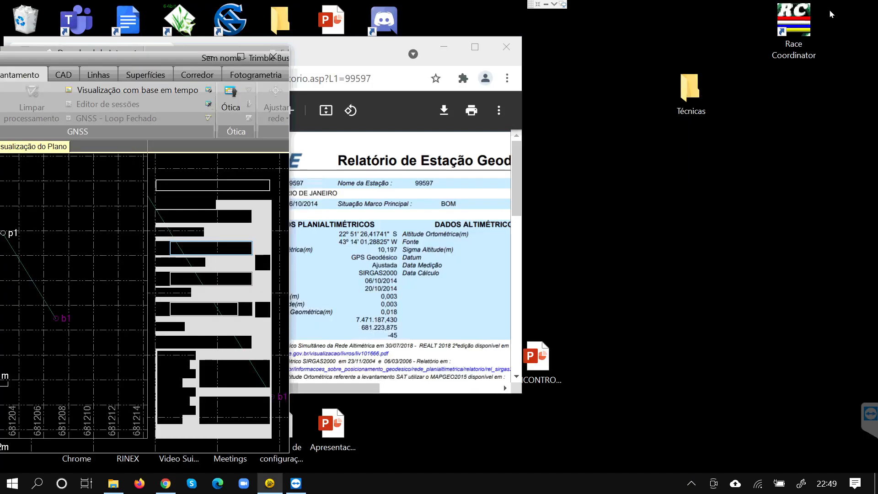
{"action": "left_click_drag", "start_coordinate": [406, 56], "coordinate": [676, 68]}
Set the easting of b1's new grid coordinate to 681223,875, the UTM(E) value from the station report
{"action": "left_click", "coordinate": [223, 248]}
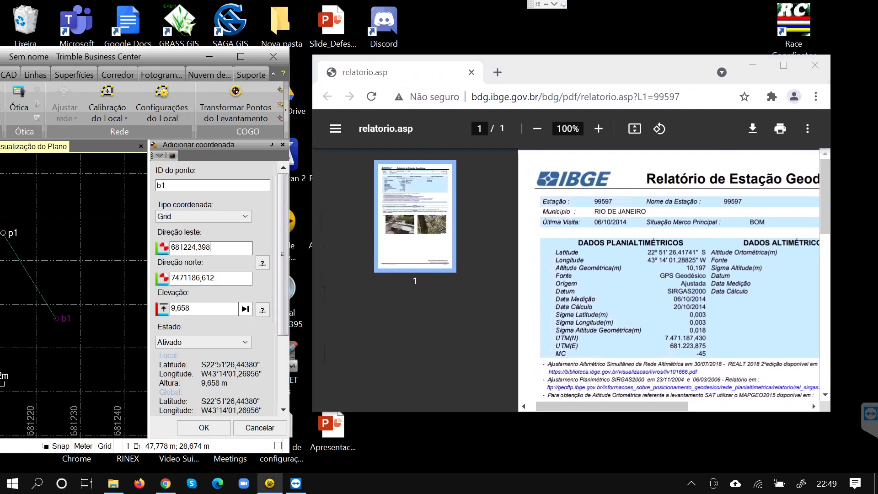
{"action": "key", "text": "shift+Left"}
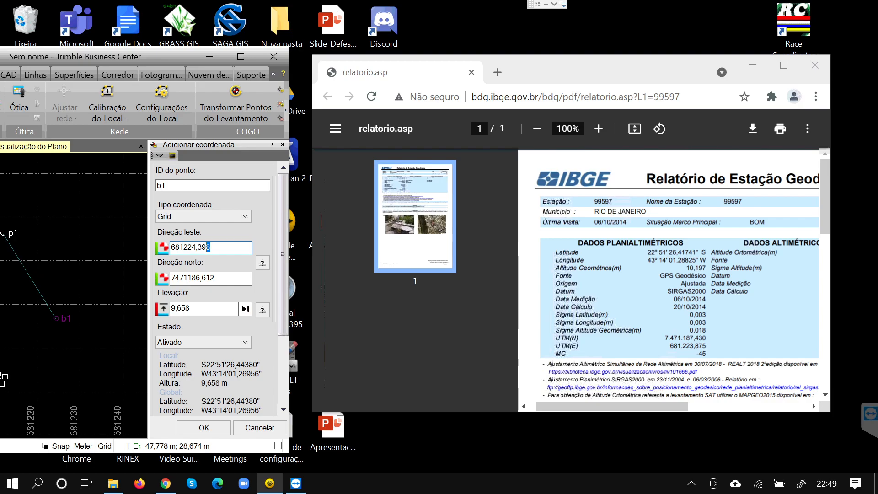
{"action": "left_click", "coordinate": [196, 248]}
{"action": "key", "text": "BackSpace"}
{"action": "type", "text": "3"}
{"action": "left_click", "coordinate": [217, 247]}
{"action": "key", "text": "BackSpace"}
{"action": "key", "text": "BackSpace"}
{"action": "key", "text": "BackSpace"}
{"action": "type", "text": "875"}
Set the northing of b1's new grid coordinate to 7471187,430, the UTM(N) value from the report
{"action": "left_click", "coordinate": [235, 278]}
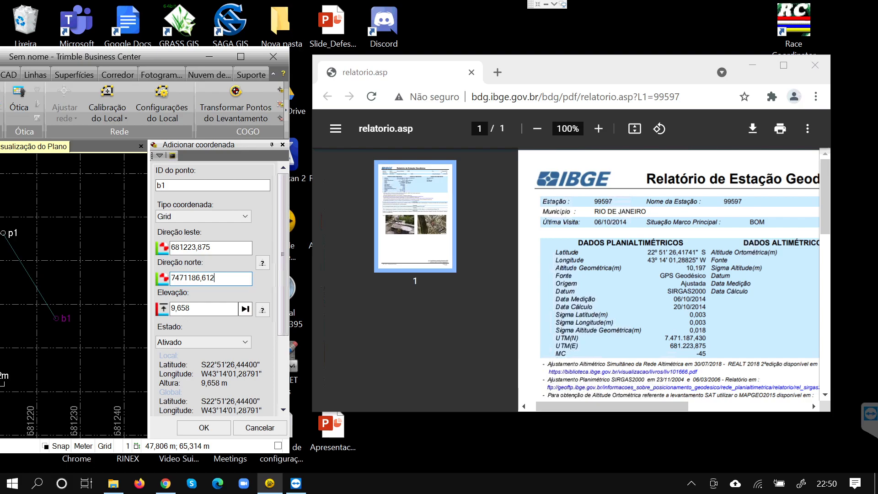
{"action": "key", "text": "BackSpace"}
{"action": "type", "text": "7"}
{"action": "key", "text": "BackSpace"}
{"action": "key", "text": "BackSpace"}
{"action": "key", "text": "BackSpace"}
{"action": "type", "text": "430"}
Set b1's elevation to 10,197, the geometric altitude from the station report
{"action": "left_click", "coordinate": [204, 311]}
{"action": "double_click", "coordinate": [198, 312]}
{"action": "left_click", "coordinate": [198, 312]}
{"action": "right_click", "coordinate": [201, 311]}
{"action": "left_click", "coordinate": [198, 312]}
{"action": "double_click", "coordinate": [198, 312]}
{"action": "type", "text": "10"}
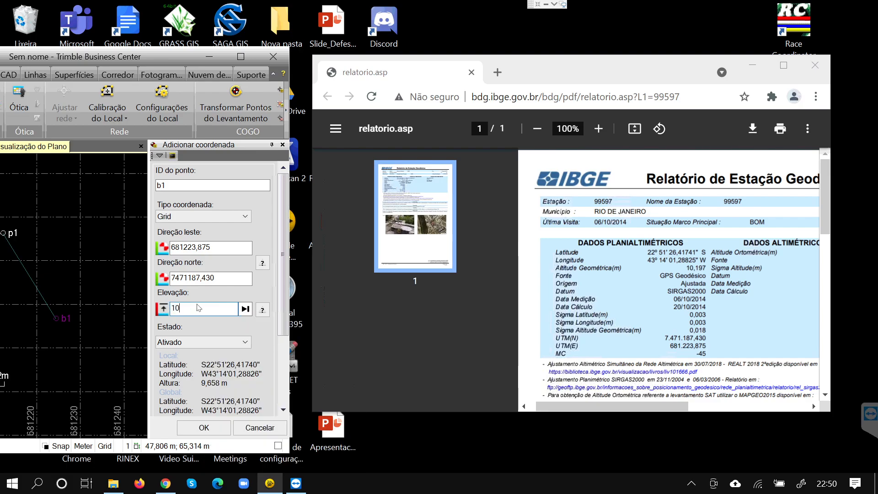
{"action": "type", "text": ",197"}
Assign control quality to both the horizontal position and the elevation of b1, and apply the new coordinate
{"action": "left_click", "coordinate": [241, 56]}
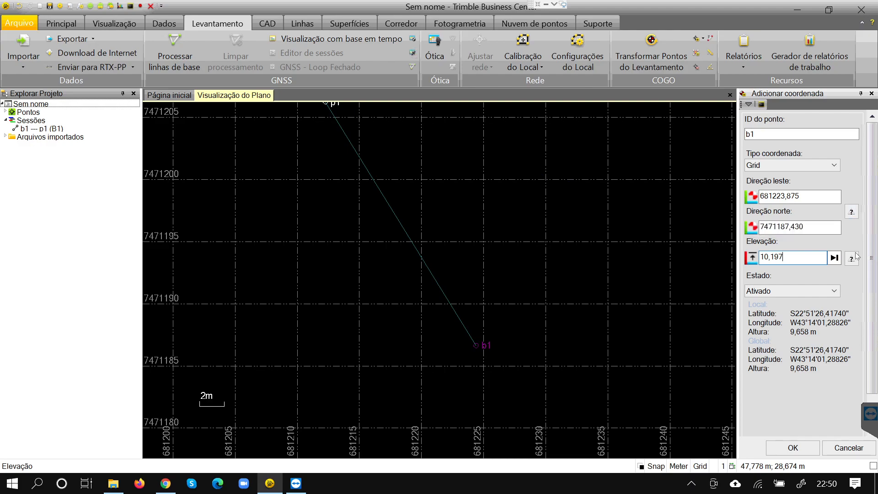
{"action": "left_click", "coordinate": [851, 213]}
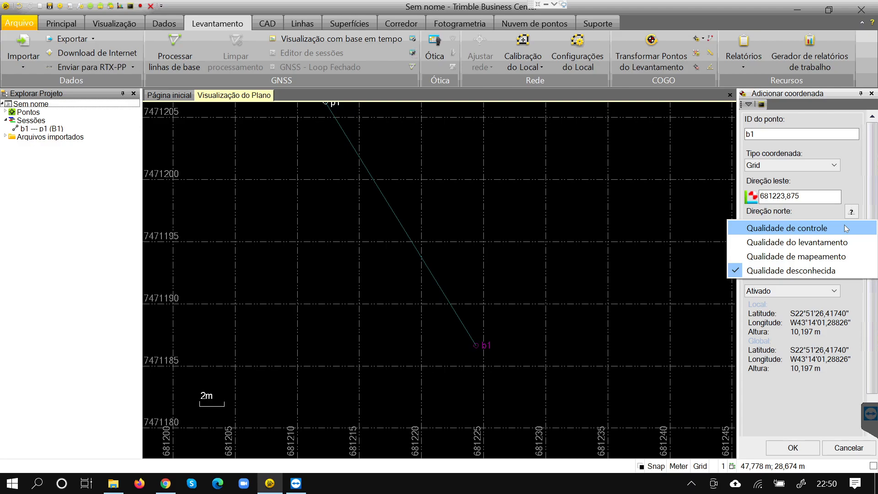
{"action": "left_click", "coordinate": [845, 228]}
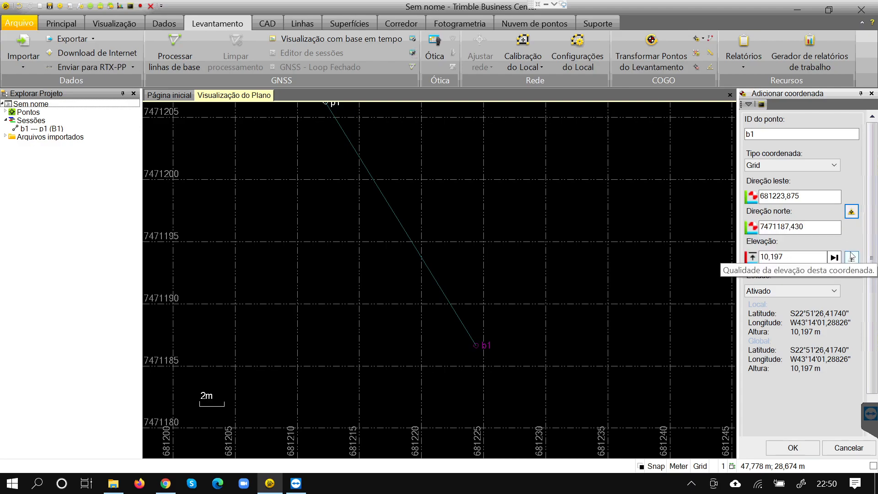
{"action": "left_click", "coordinate": [852, 213]}
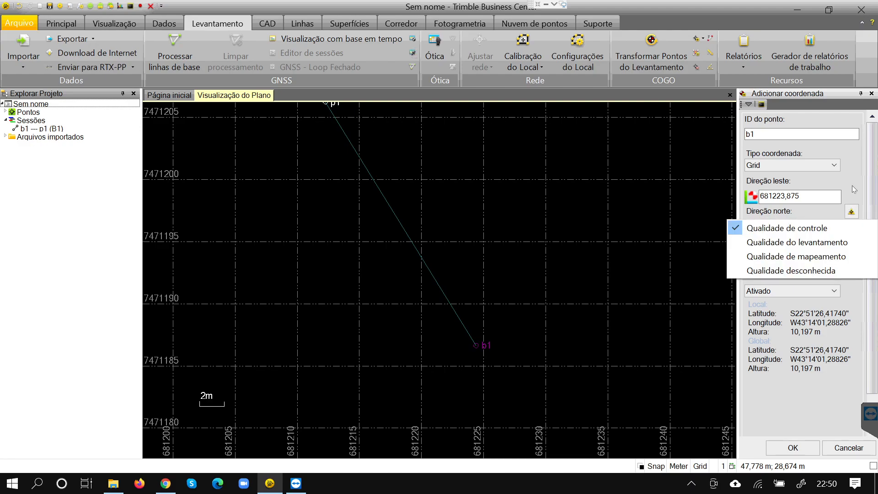
{"action": "left_click", "coordinate": [853, 214]}
{"action": "left_click", "coordinate": [852, 256]}
{"action": "left_click", "coordinate": [787, 275]}
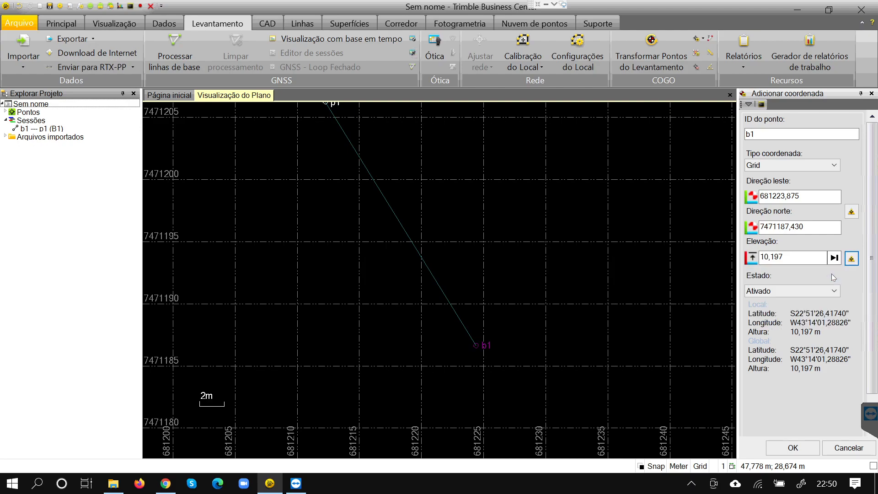
{"action": "left_click", "coordinate": [793, 448]}
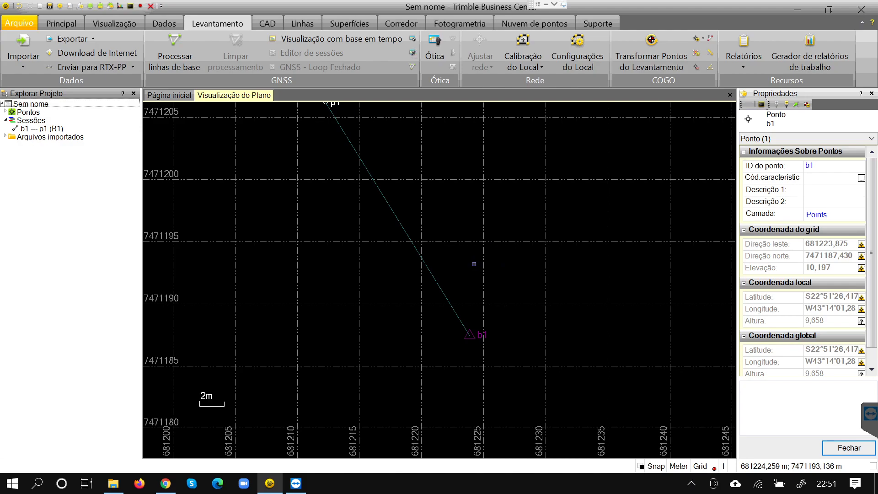
Select points b1 and p1 with their connecting baseline, process the baseline and save the processing results
{"action": "scroll", "coordinate": [474, 263], "scroll_direction": "down", "scroll_amount": 1}
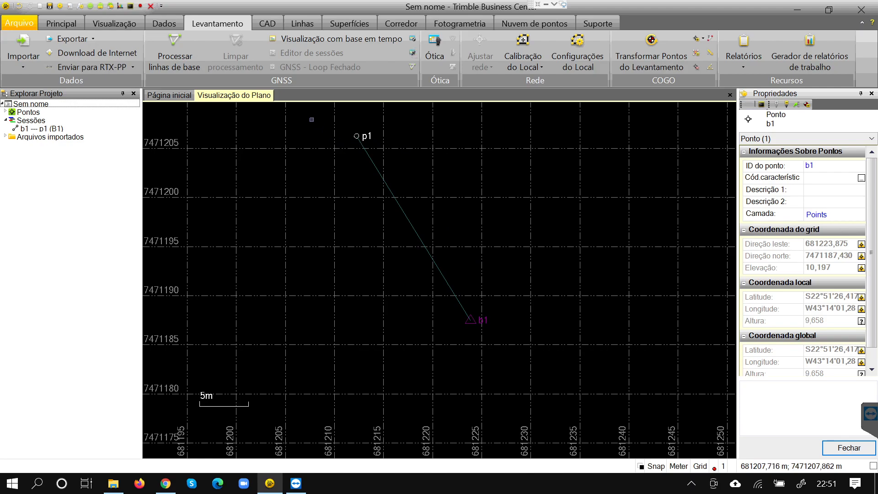
{"action": "left_click_drag", "start_coordinate": [305, 117], "coordinate": [583, 377]}
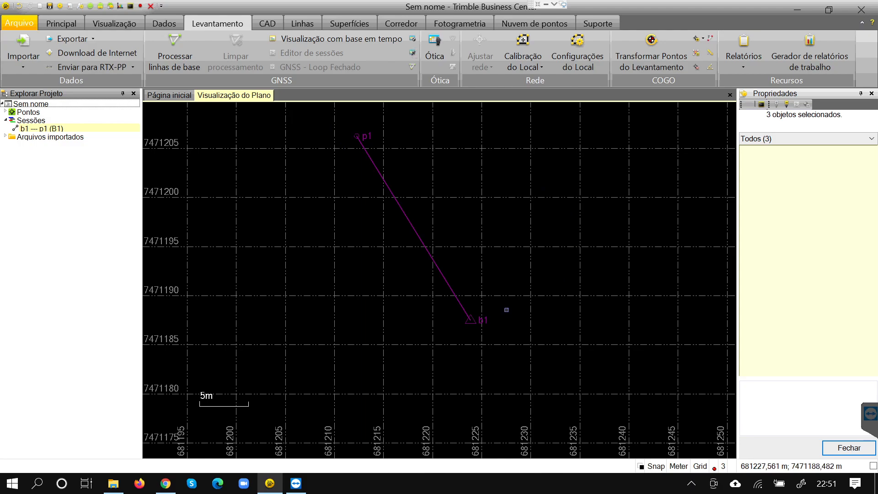
{"action": "left_click", "coordinate": [169, 67]}
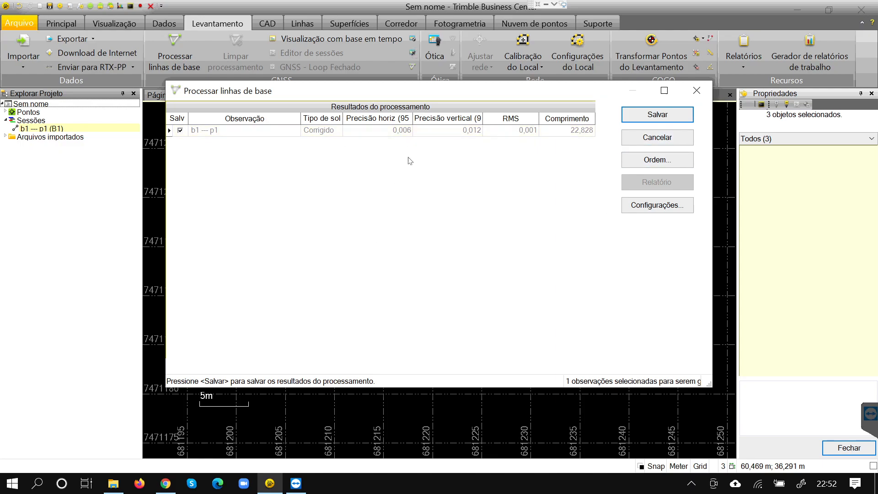
{"action": "left_click", "coordinate": [698, 98]}
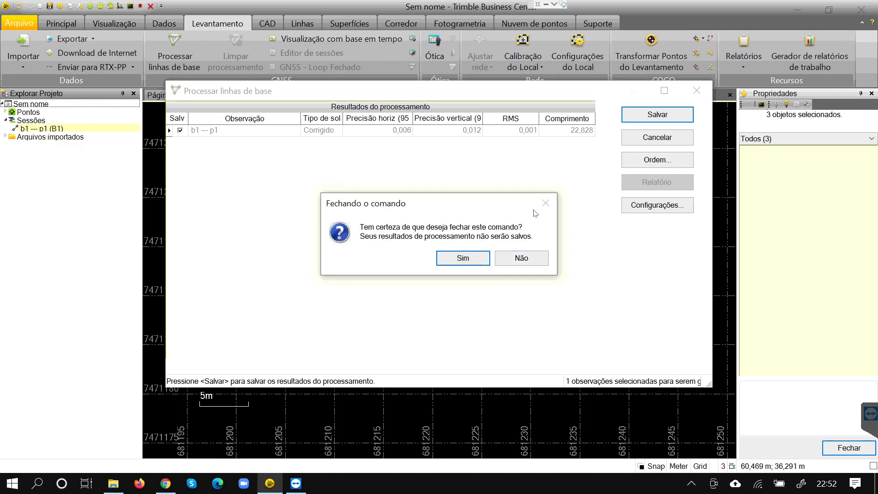
{"action": "left_click", "coordinate": [526, 258]}
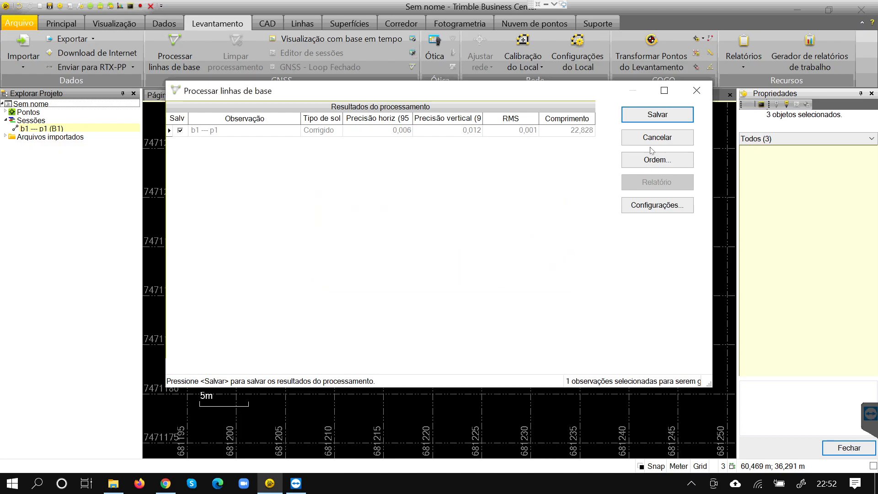
{"action": "left_click", "coordinate": [656, 115]}
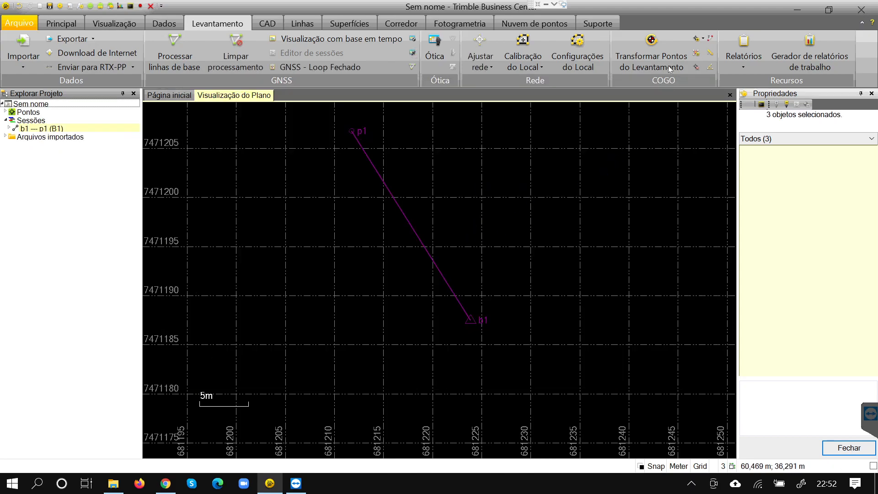
Try to generate the baseline processing report
{"action": "left_click", "coordinate": [737, 60]}
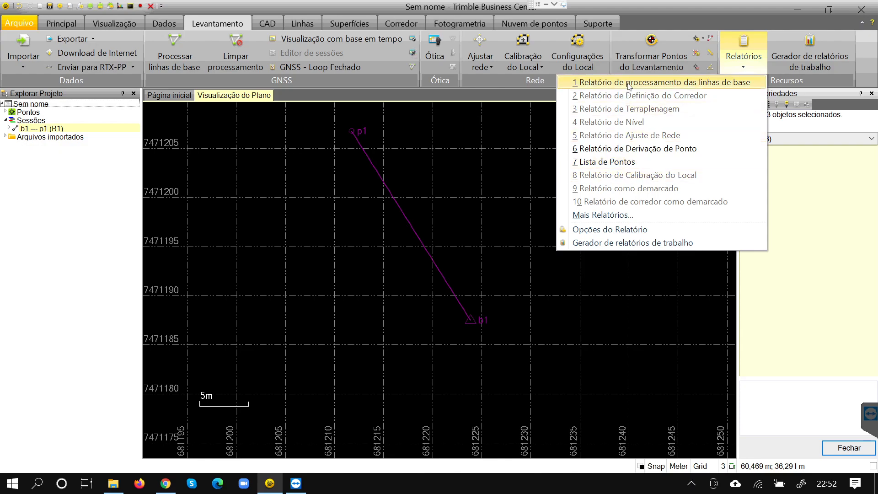
{"action": "left_click", "coordinate": [672, 85]}
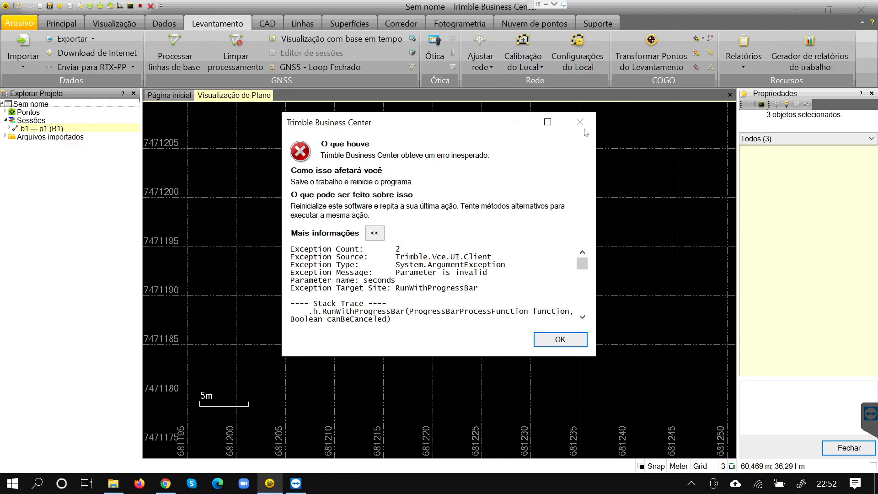
{"action": "left_click", "coordinate": [561, 342]}
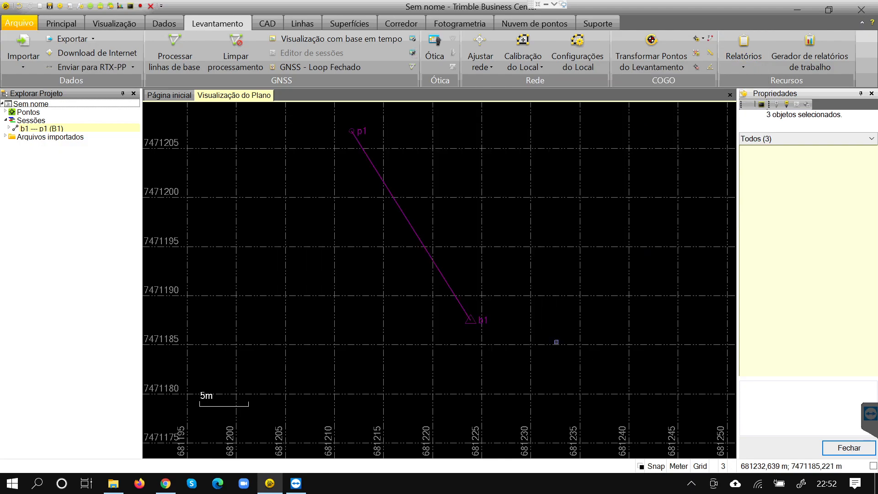
Generate the point list report, review the coordinates of b1 and p1, and close the report
{"action": "left_click", "coordinate": [748, 52]}
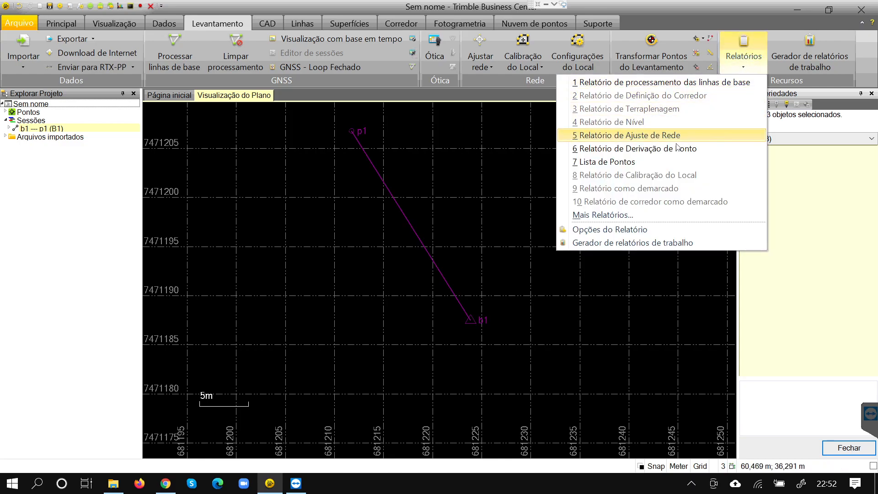
{"action": "left_click", "coordinate": [650, 162]}
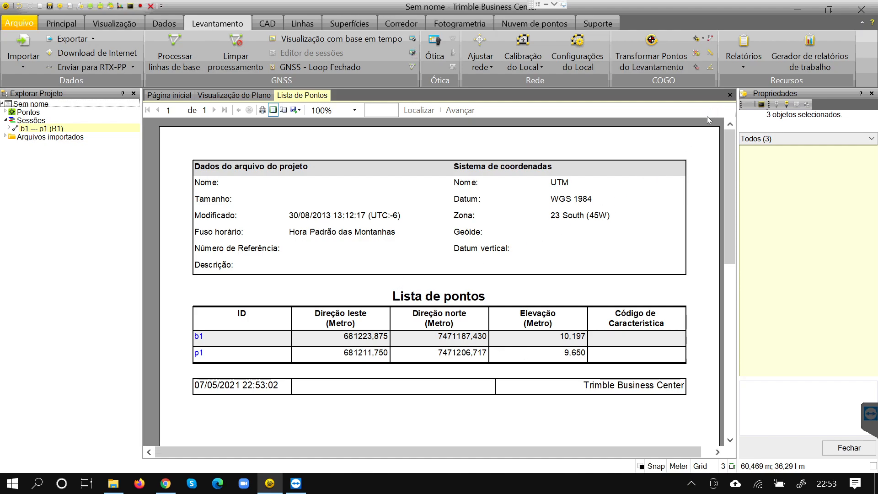
{"action": "left_click", "coordinate": [730, 96]}
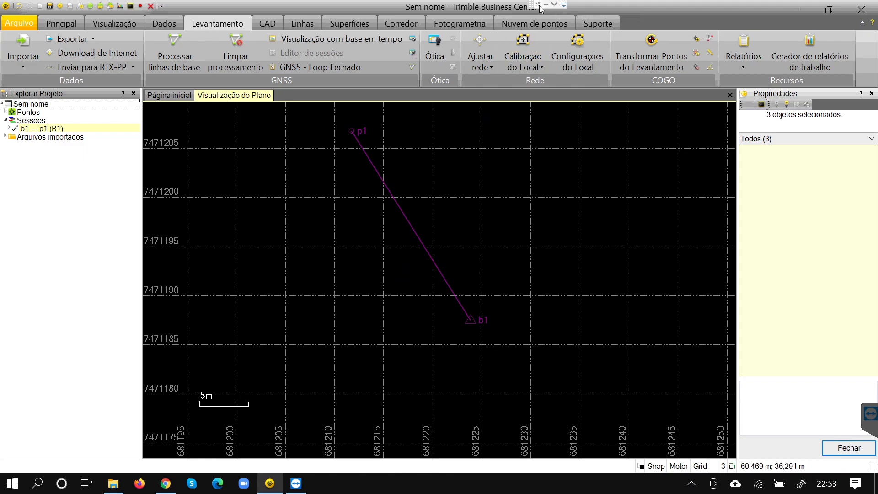
{"action": "left_click", "coordinate": [562, 7]}
{"action": "left_click", "coordinate": [348, 485]}
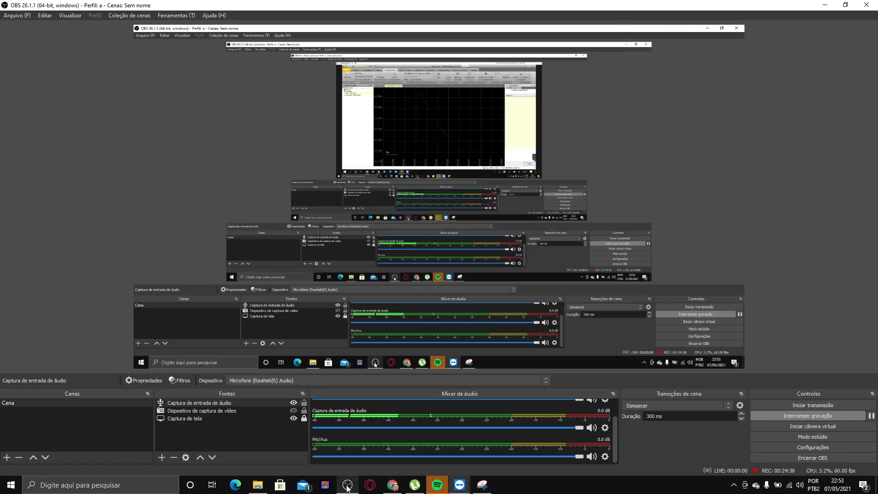